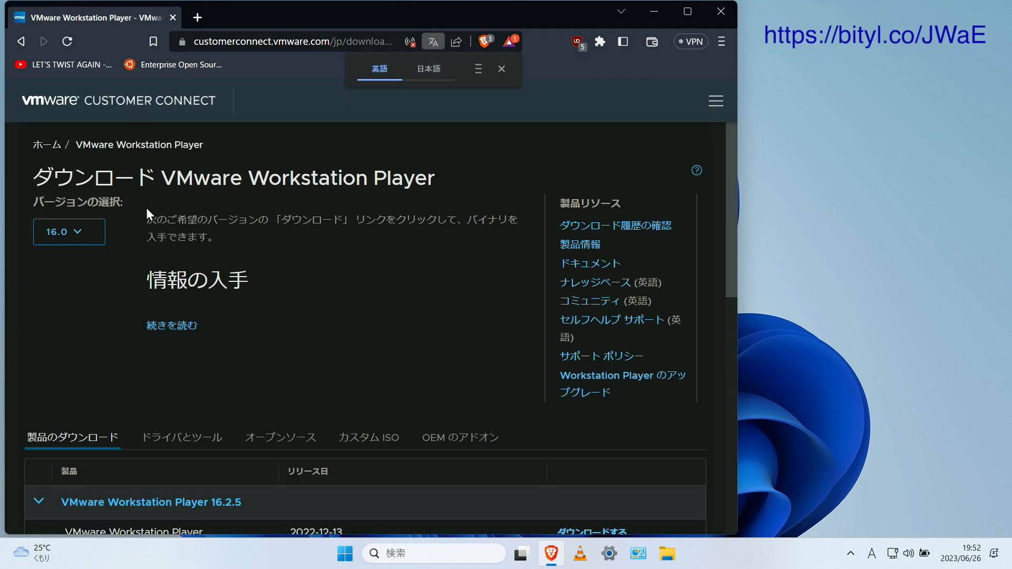
- Select version 17.0 of VMware Workstation Player and open the download page for release 17.0.2
click(80, 231)
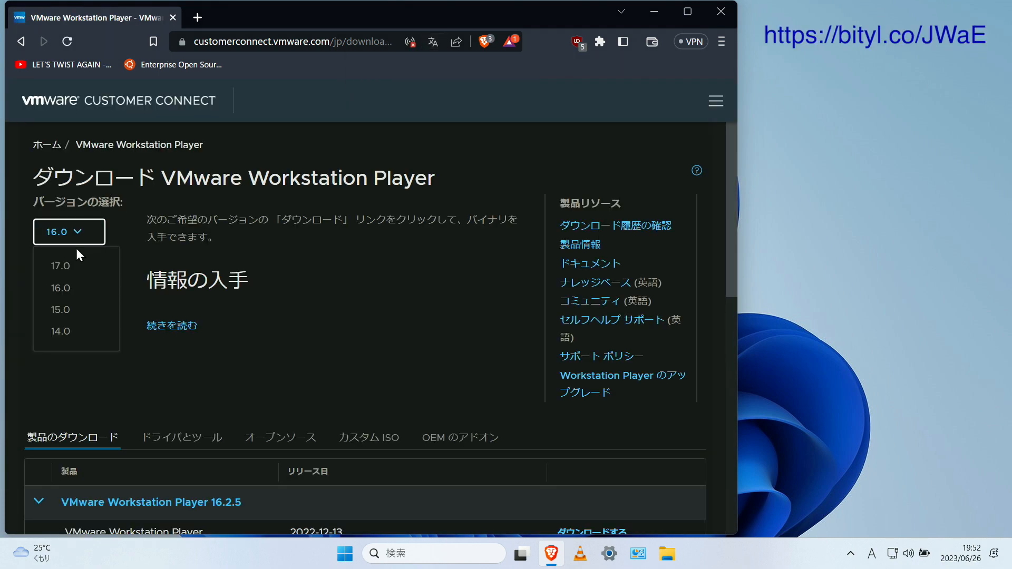
click(70, 269)
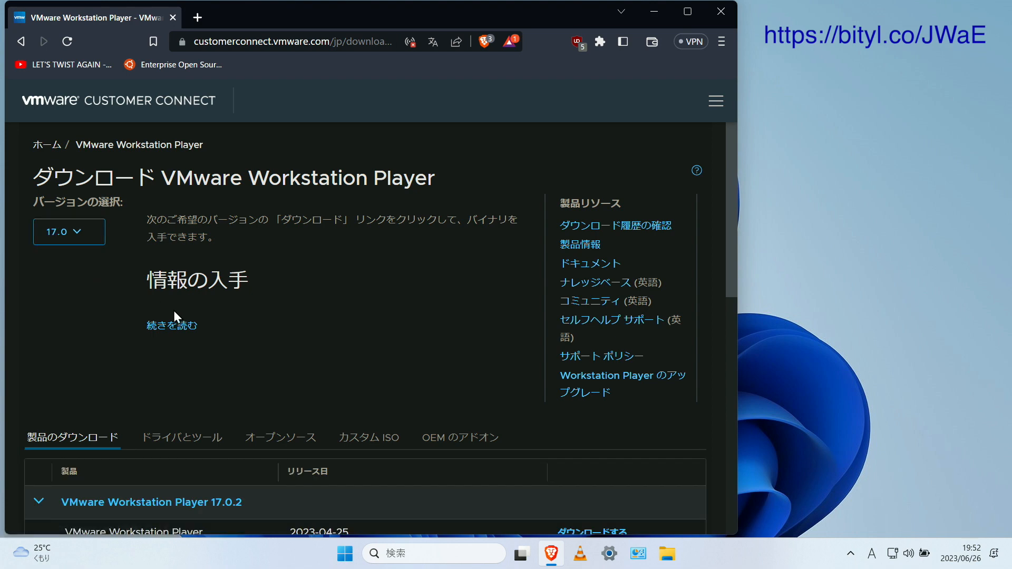
scroll(280, 363, down, 5)
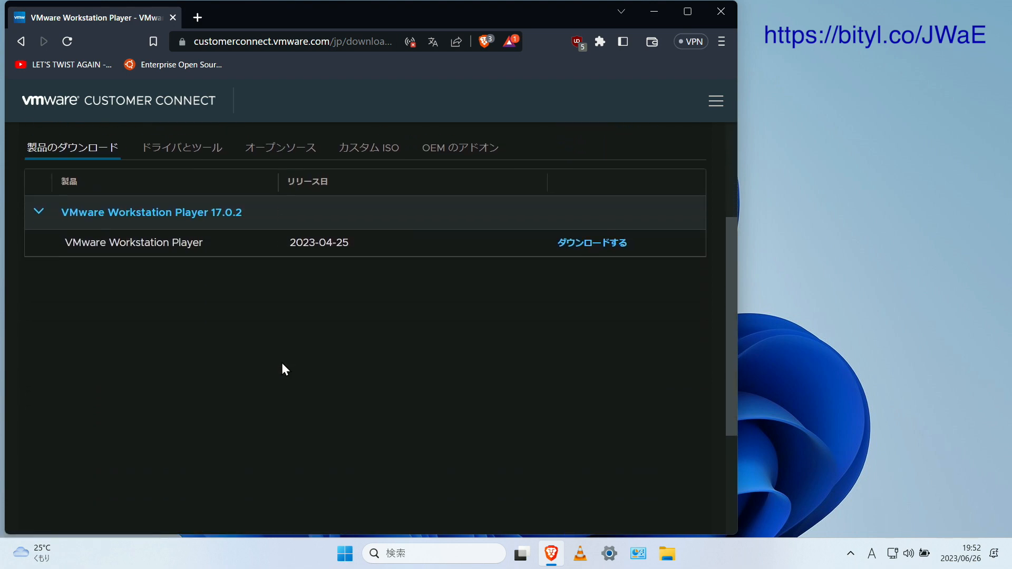
click(584, 243)
- Download the Windows 64-bit installer VMware-player-full-17.0.2-21581411 and save it to the Downloads folder
scroll(456, 257, down, 5)
drag(226, 307, 314, 333)
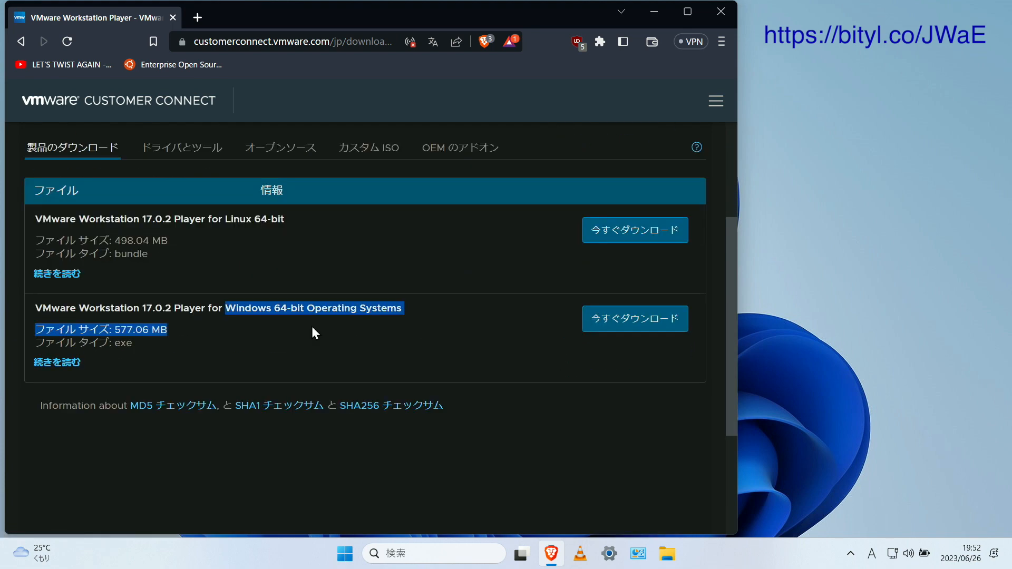
click(609, 321)
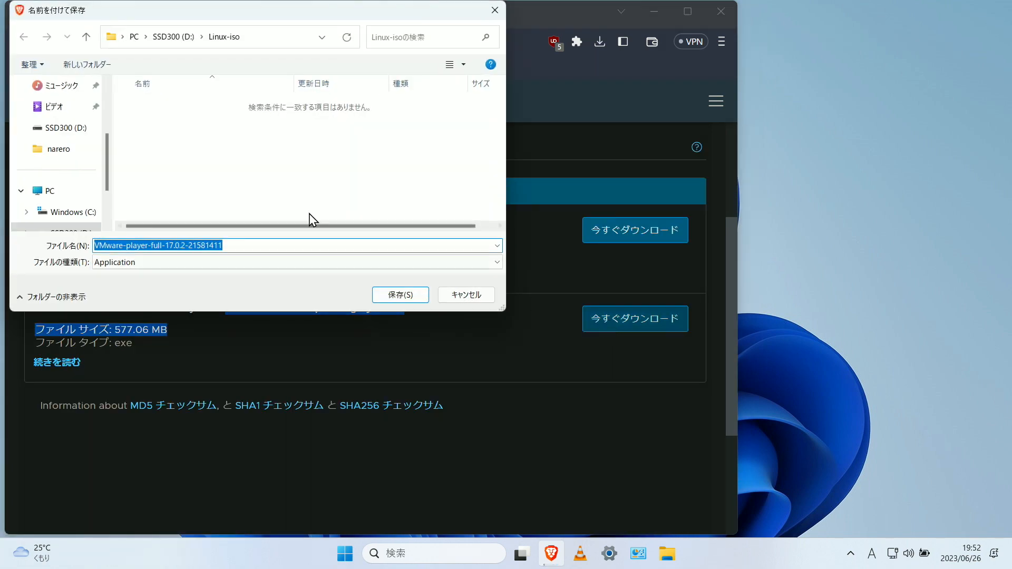
click(71, 169)
click(382, 295)
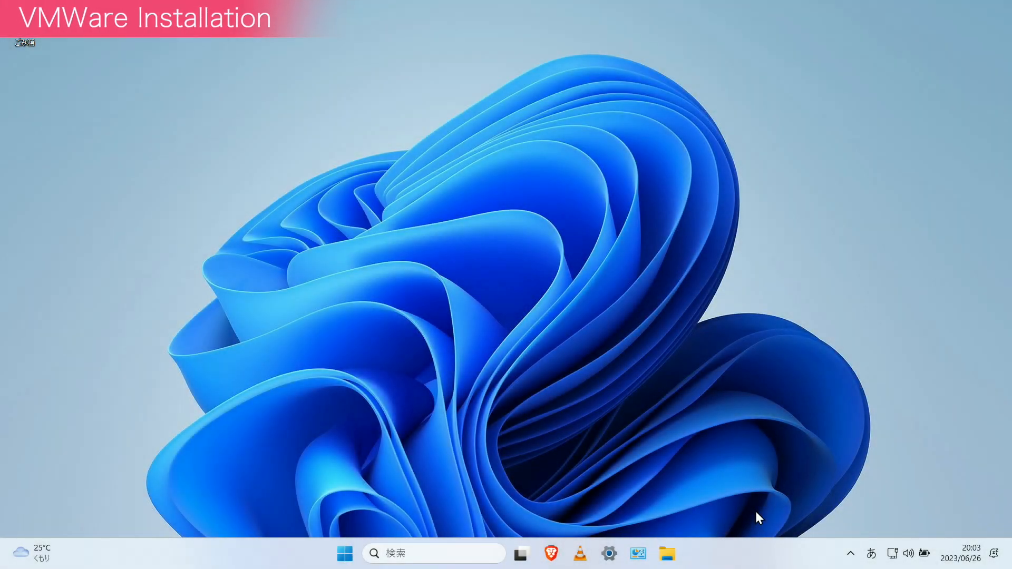
- Run the VMware-player-full-17.0.2-21581411 installer from the Downloads folder and allow it to make changes to the device
click(666, 553)
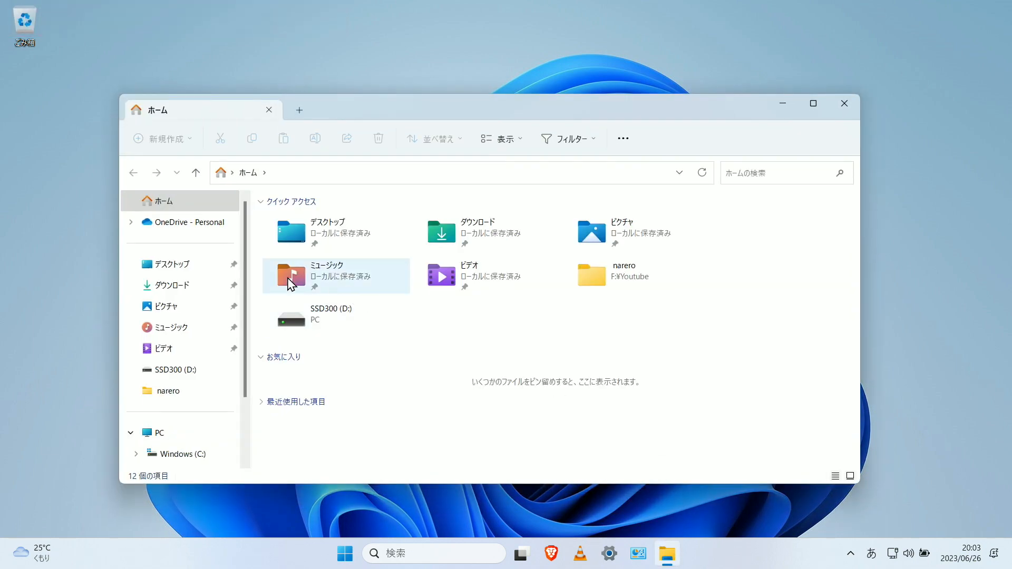
click(199, 285)
click(370, 241)
double_click(371, 246)
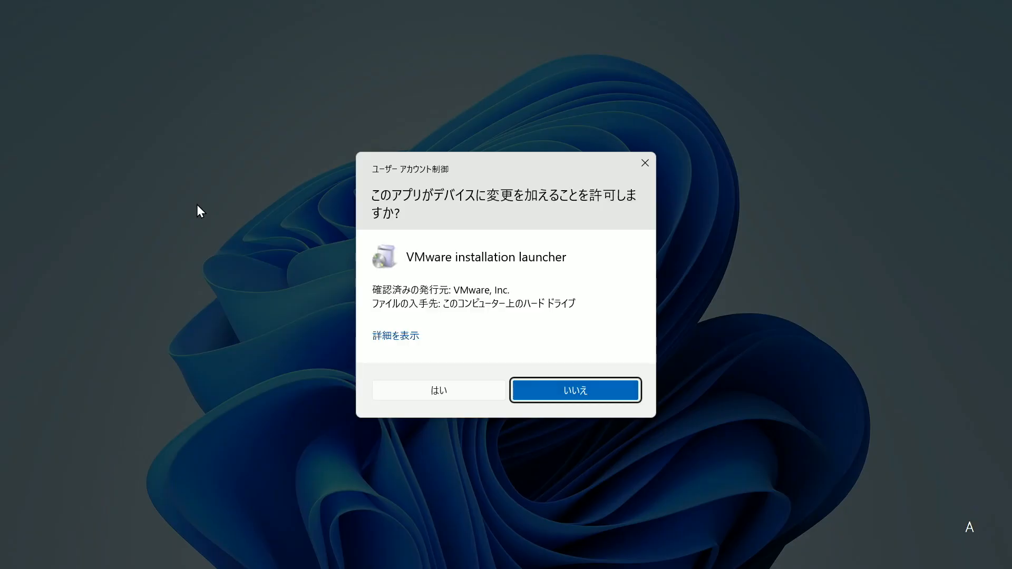
click(424, 396)
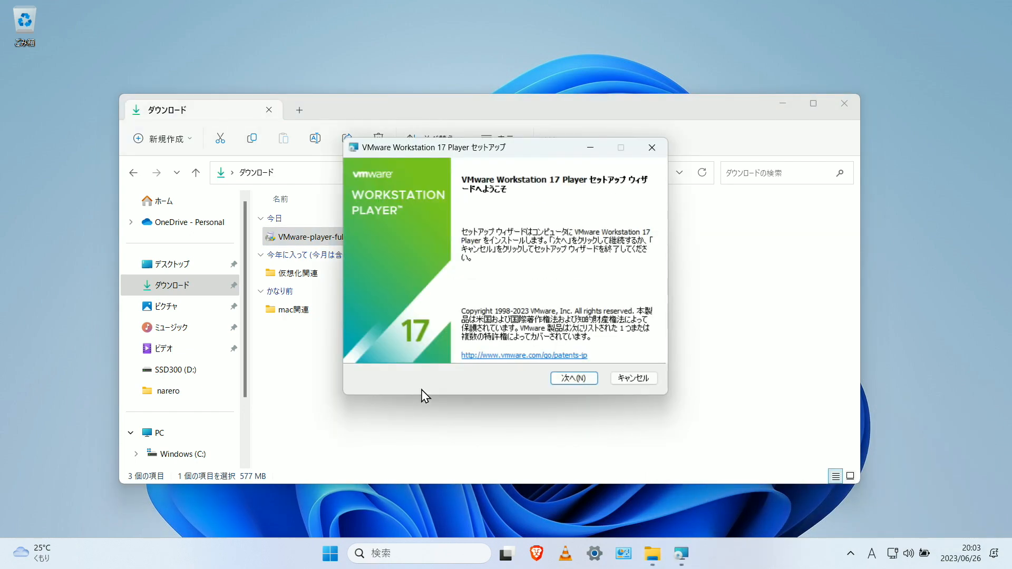
- Begin the VMware Workstation 17 Player setup and accept the license agreement
click(575, 378)
scroll(395, 329, down, 15)
click(364, 347)
click(574, 378)
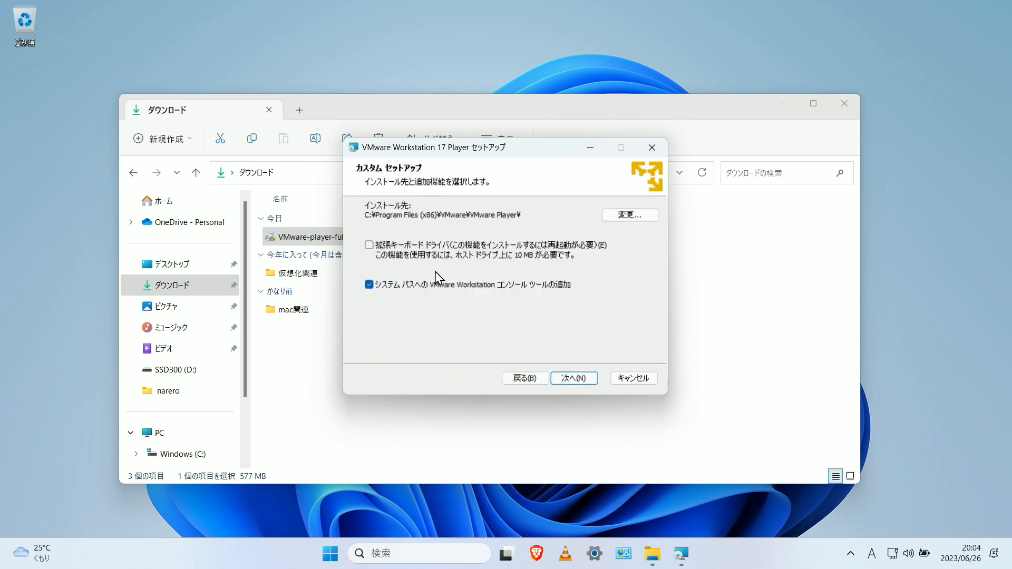
- Install the player with the default setup options and shortcuts, then finish the wizard and close the Downloads window
click(575, 378)
click(576, 379)
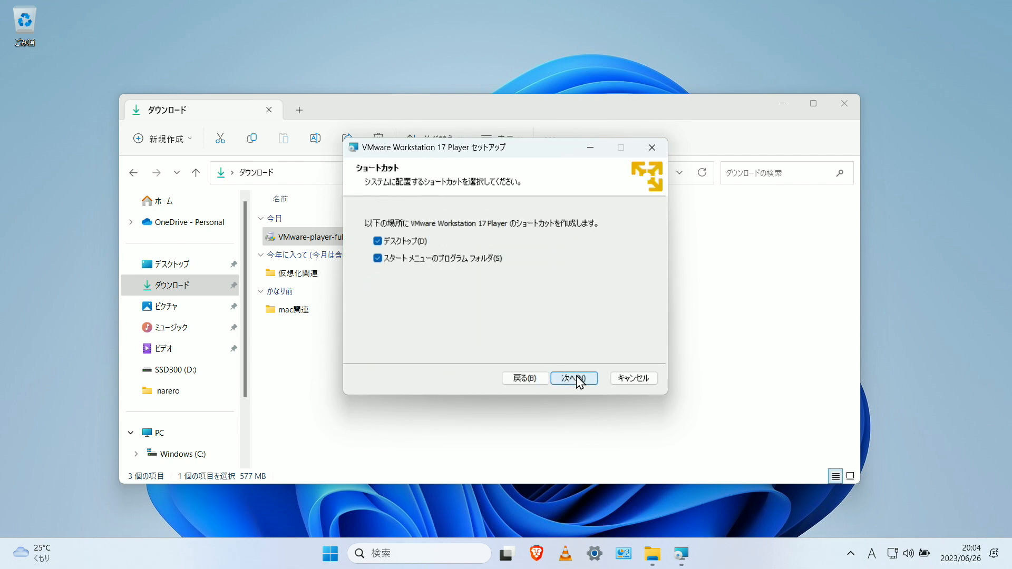
click(575, 379)
click(576, 379)
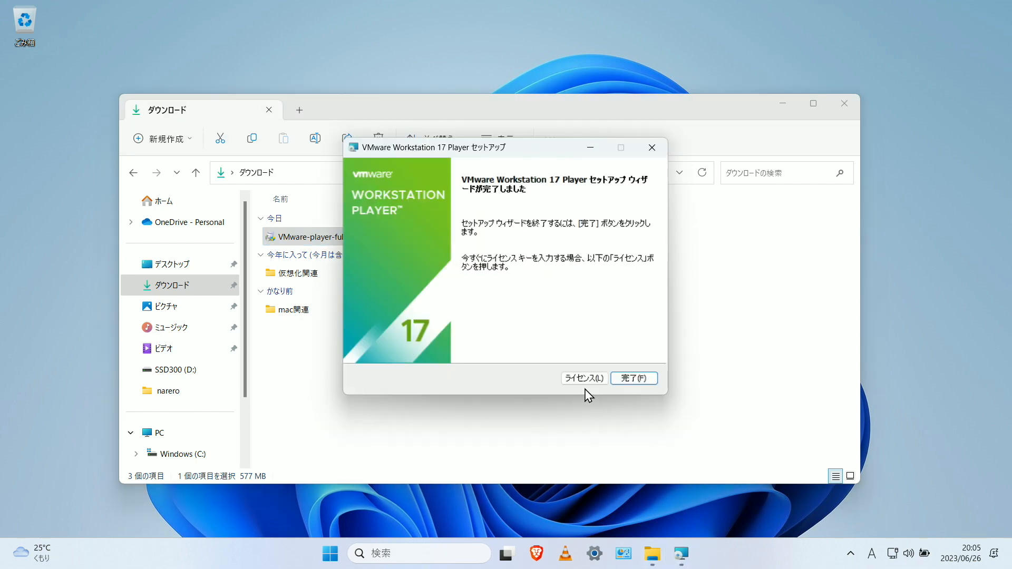
click(634, 378)
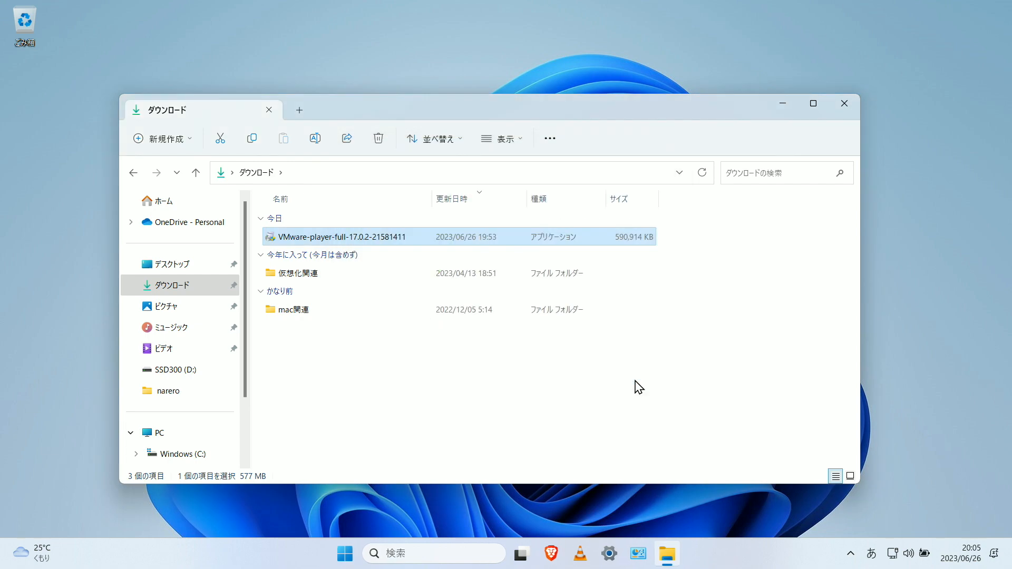
click(844, 104)
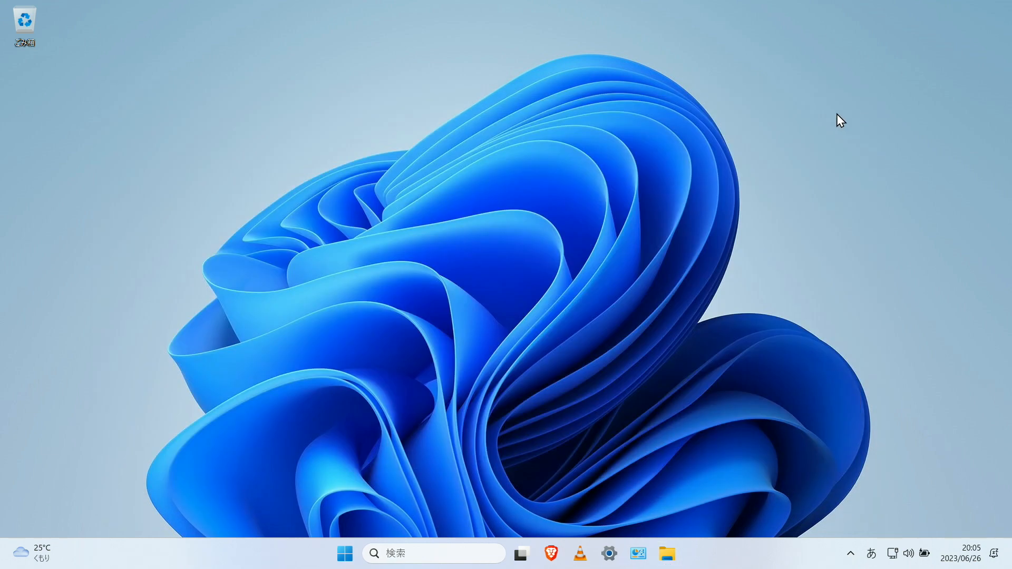
- Pin VMware Workstation 17 Player to the taskbar
click(345, 553)
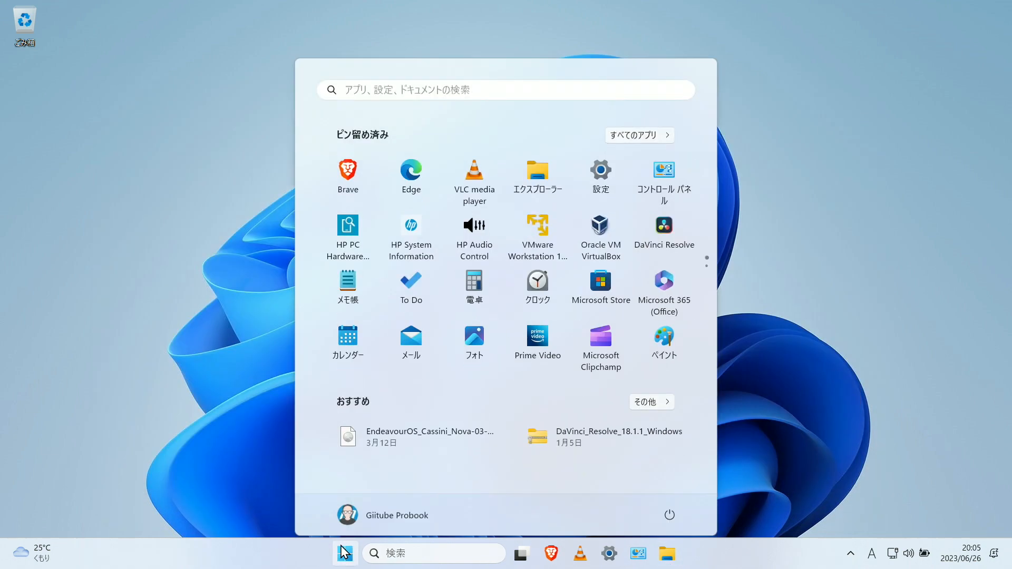
right_click(543, 228)
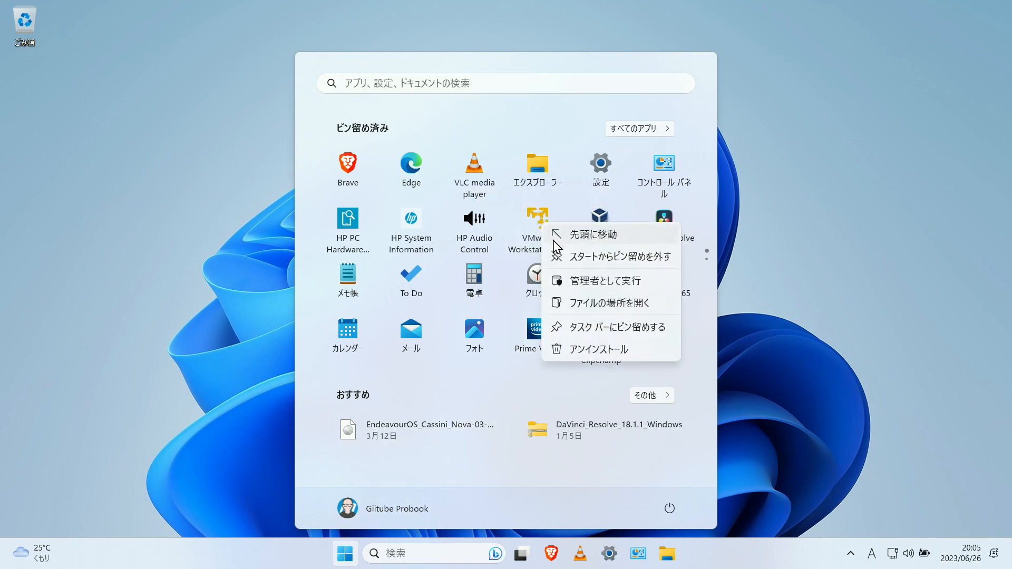
click(576, 327)
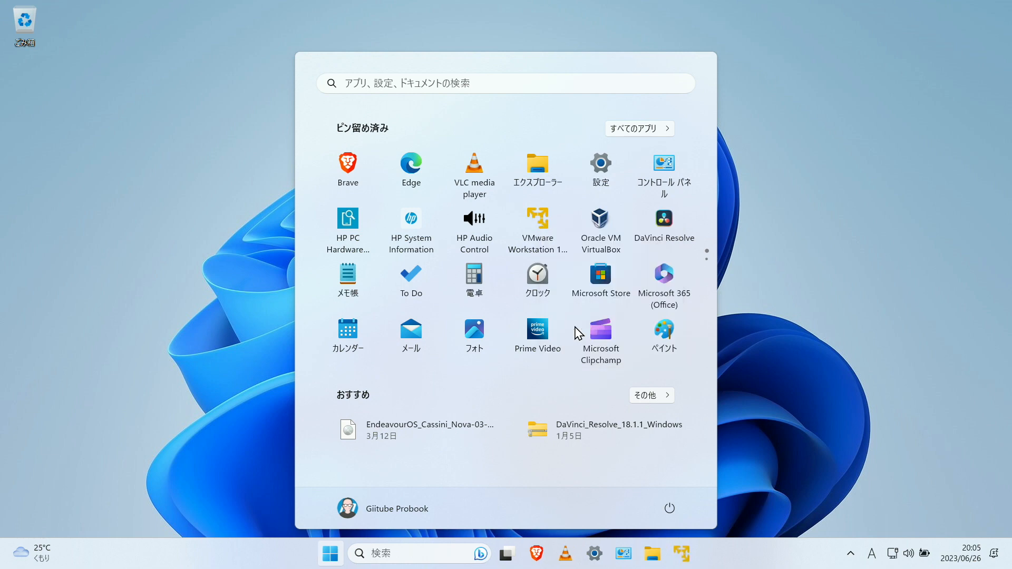
click(796, 493)
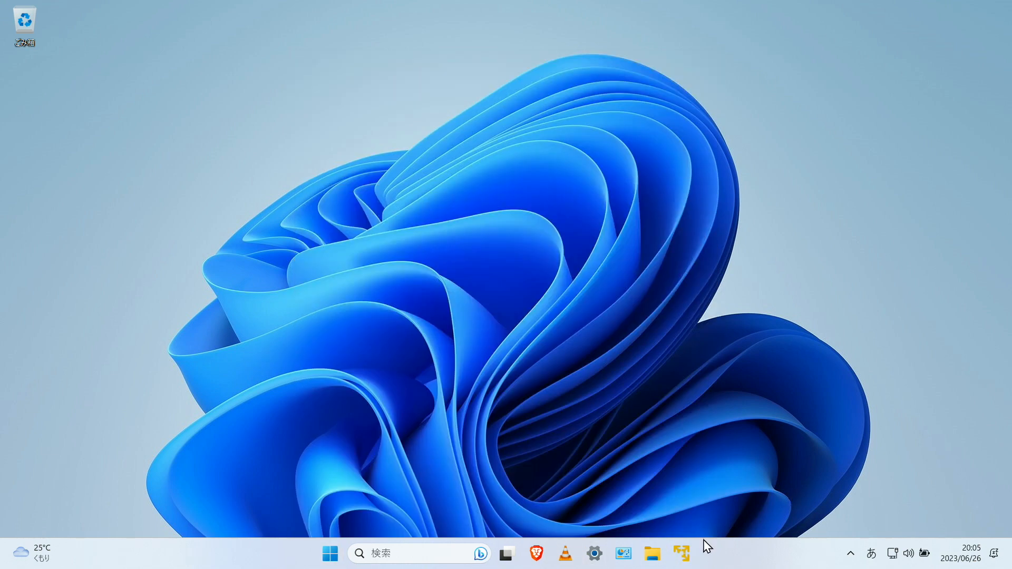
- Launch VMware Workstation 17 Player and set it up for free non-commercial use
click(681, 553)
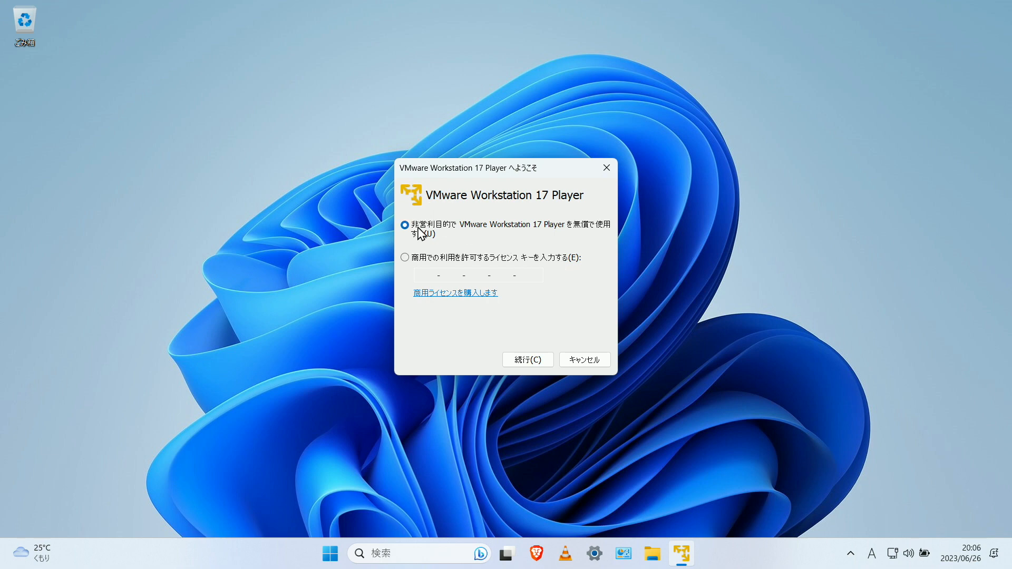
click(528, 360)
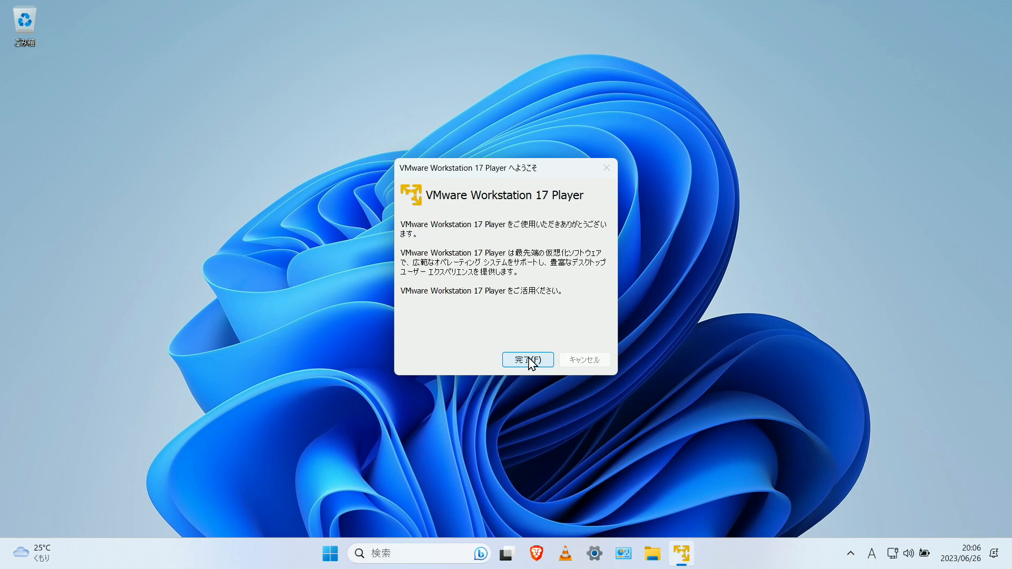
click(528, 359)
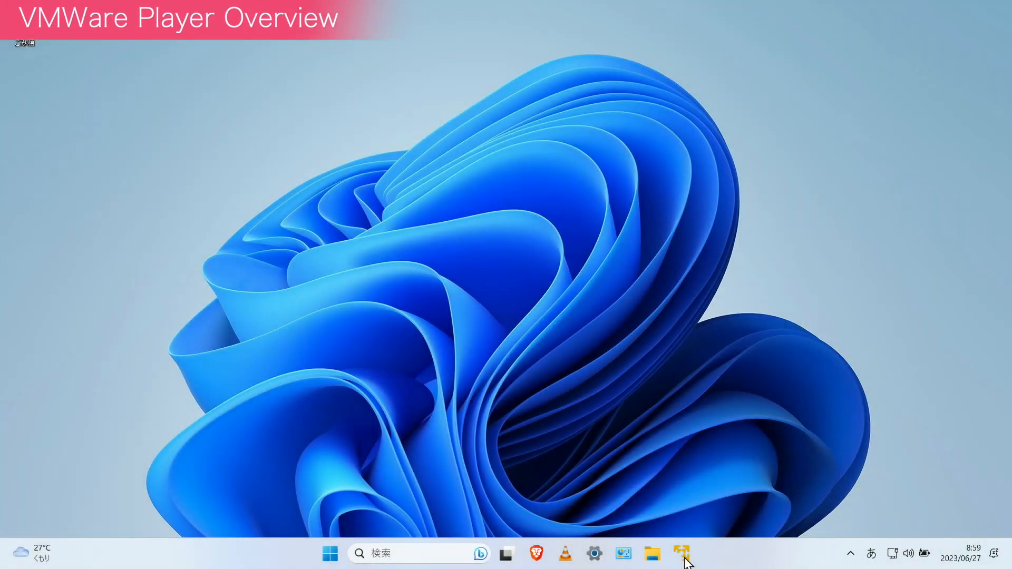
- Open VMware Workstation 17 Player and look over its online help documentation and the available Player commands
click(685, 559)
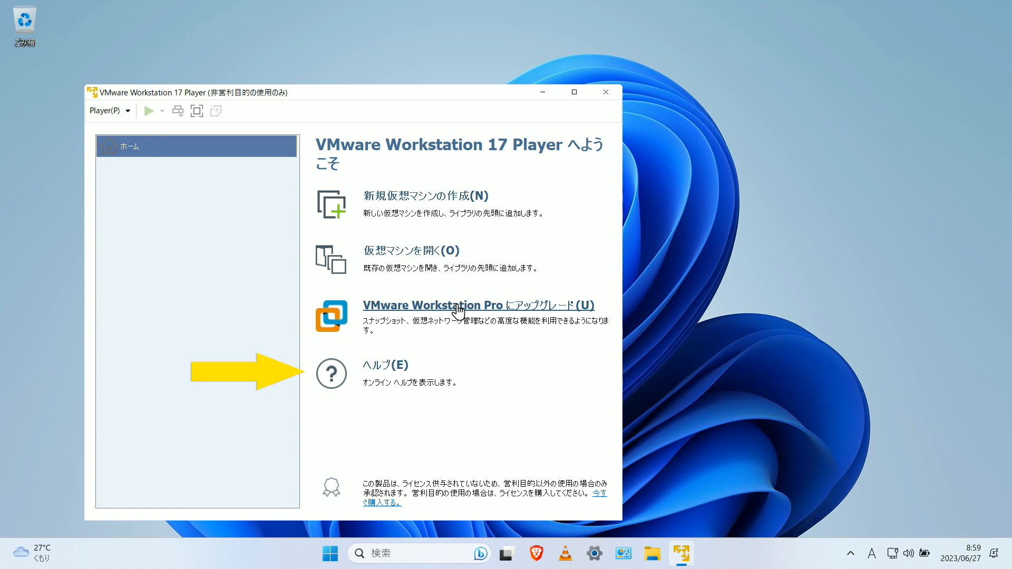
click(388, 369)
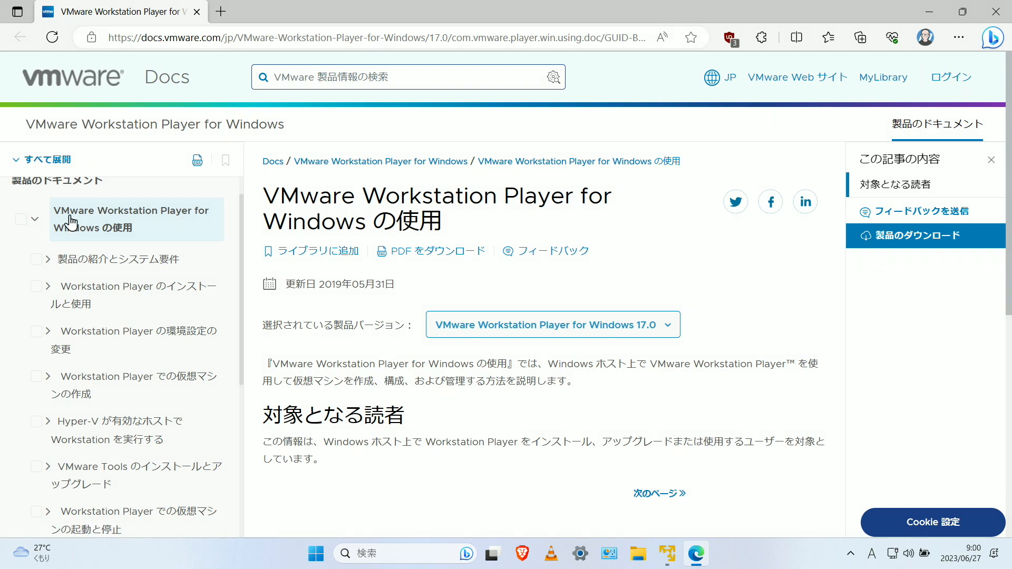
scroll(71, 221, down, 10)
click(996, 12)
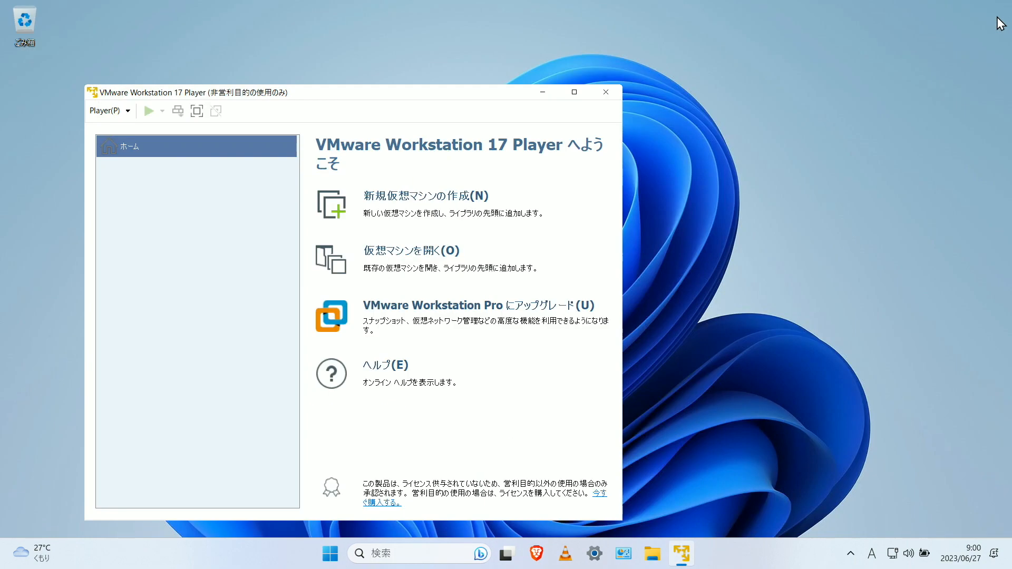
click(129, 111)
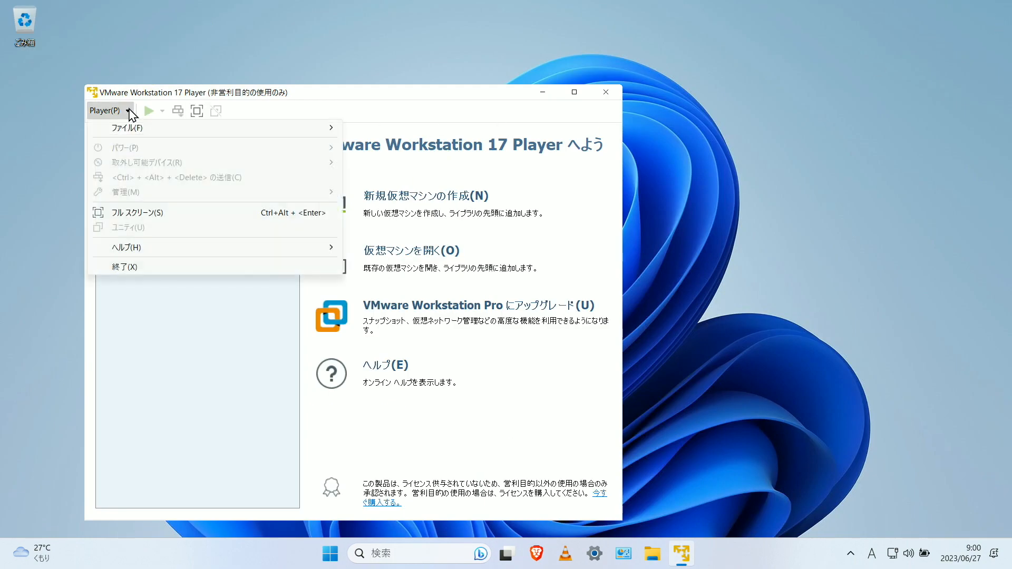
click(96, 284)
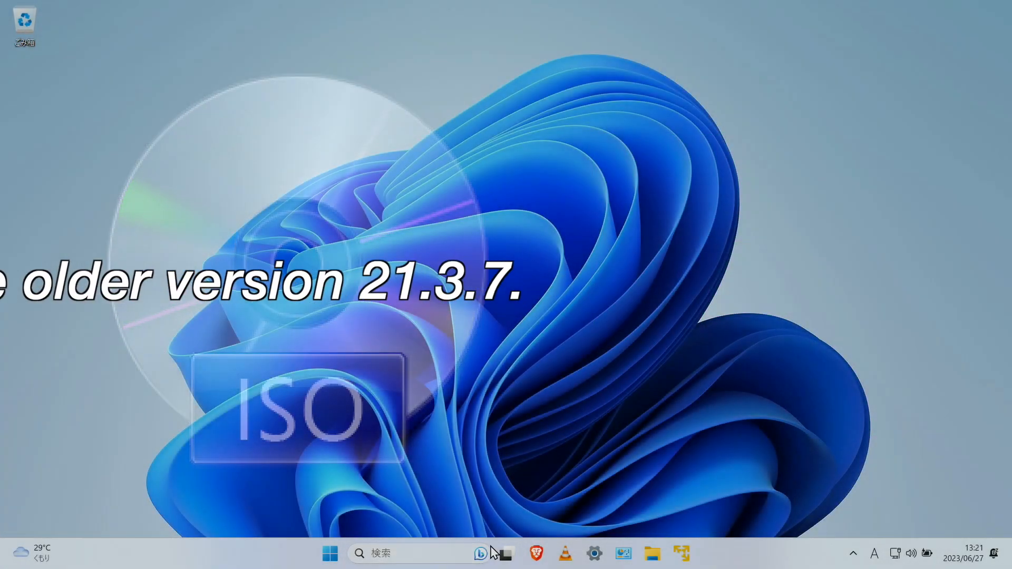
- Switch to the Brave browser and download manjaro-kde-21.3.7-220816-linux515.iso from the Manjaro 21.3.7 KDE files on SourceForge
click(536, 553)
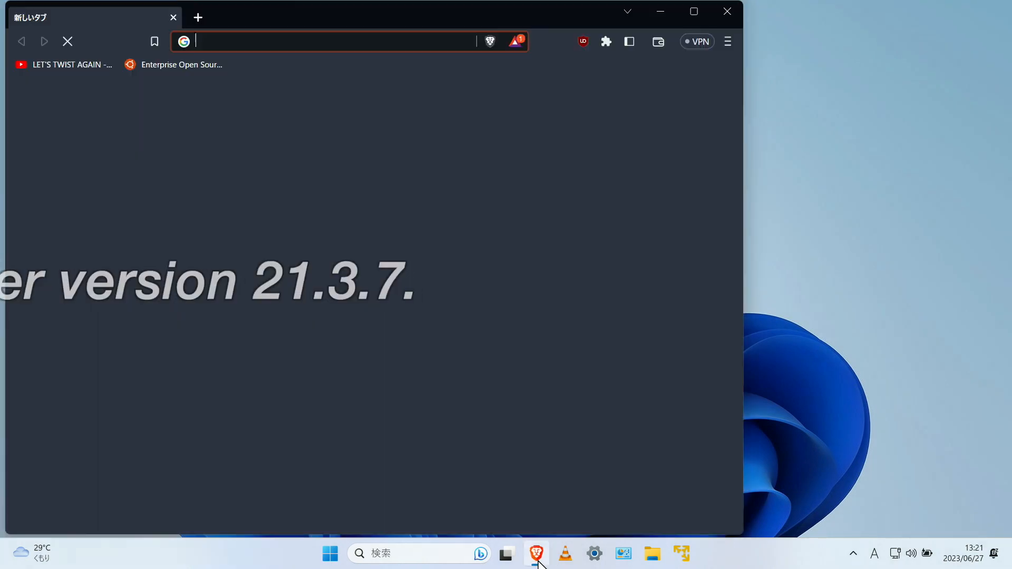
click(383, 302)
scroll(372, 358, down, 4)
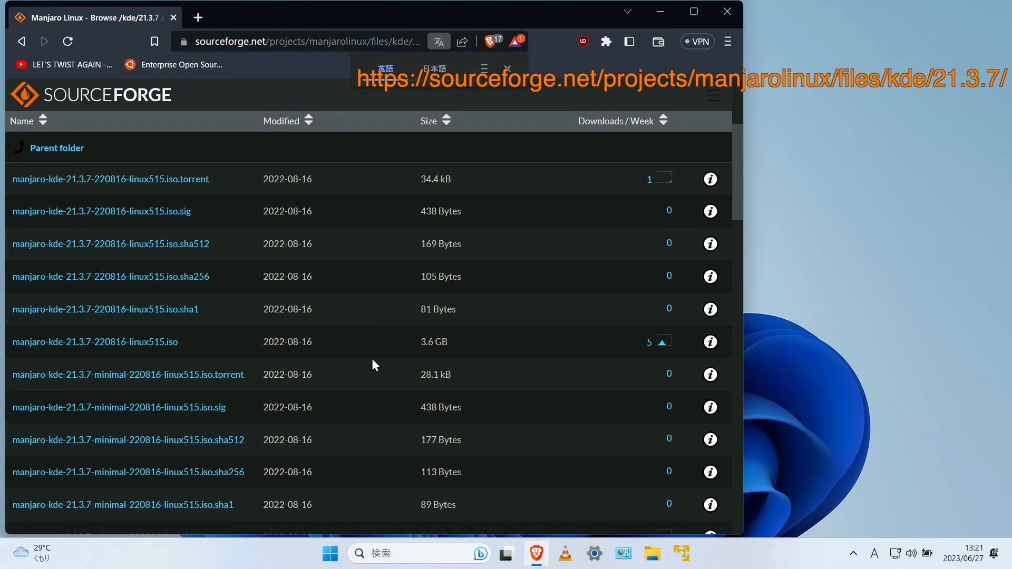
click(146, 342)
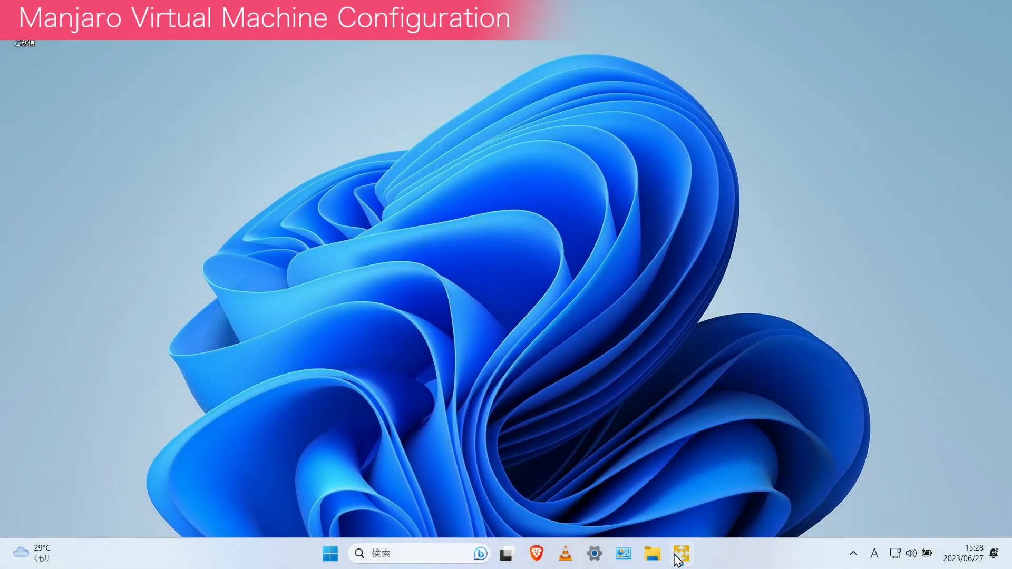
- Start a new virtual machine in VMware Player with manjaro-kde-21.3.7-220816-linux515.iso from D:\Linux-iso as the installer disc image
click(681, 556)
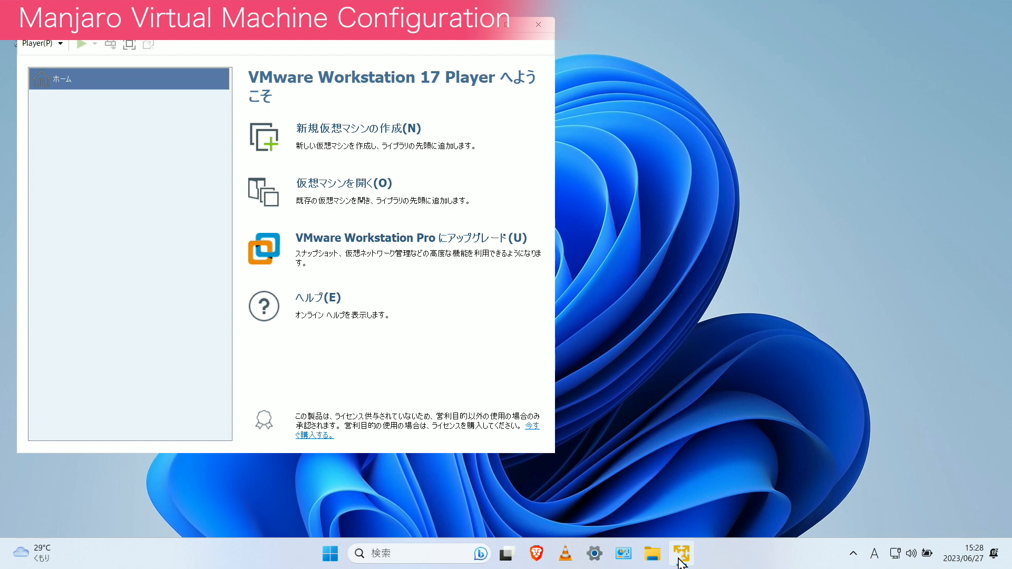
click(335, 136)
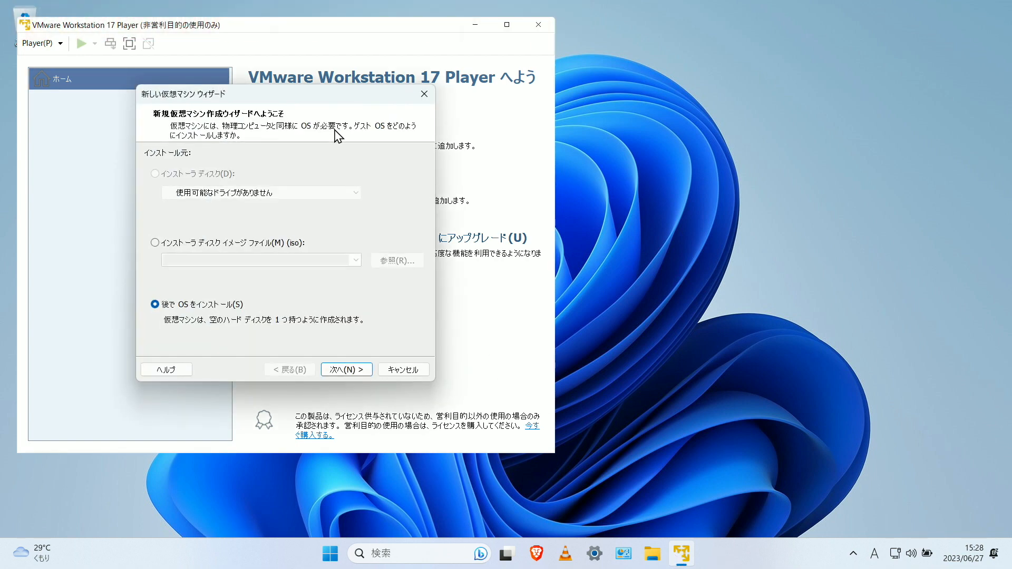
click(158, 242)
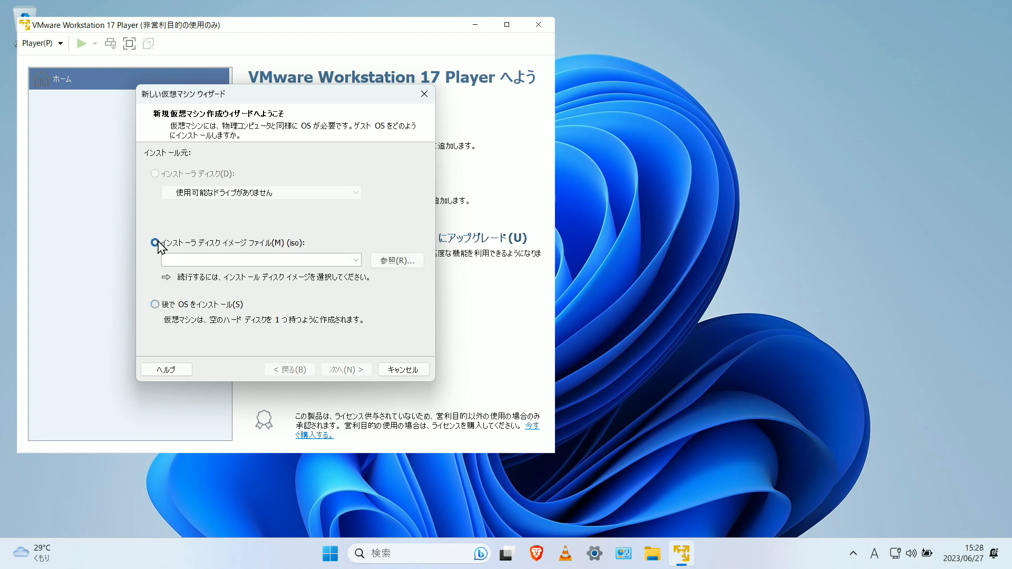
click(388, 265)
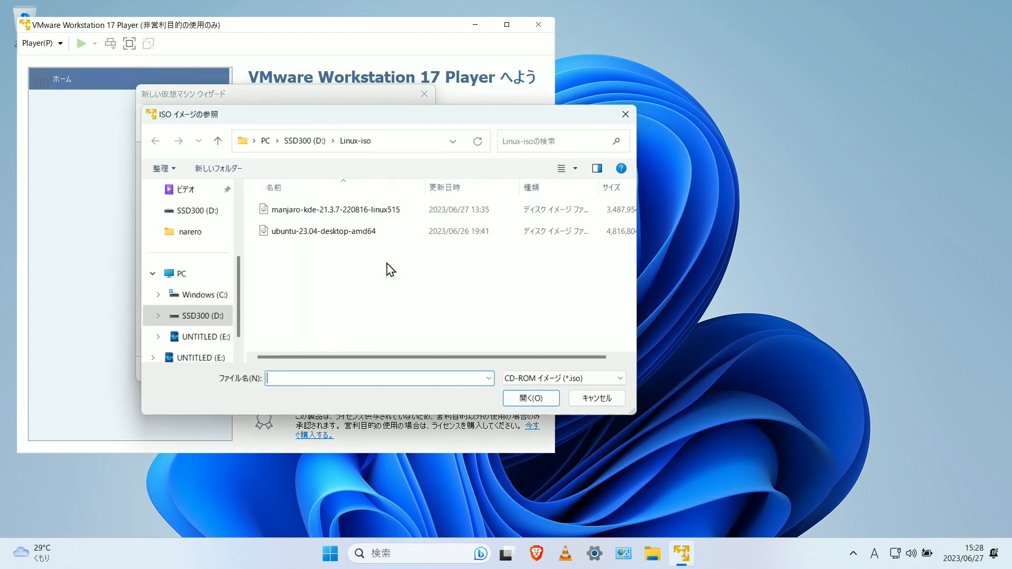
click(340, 210)
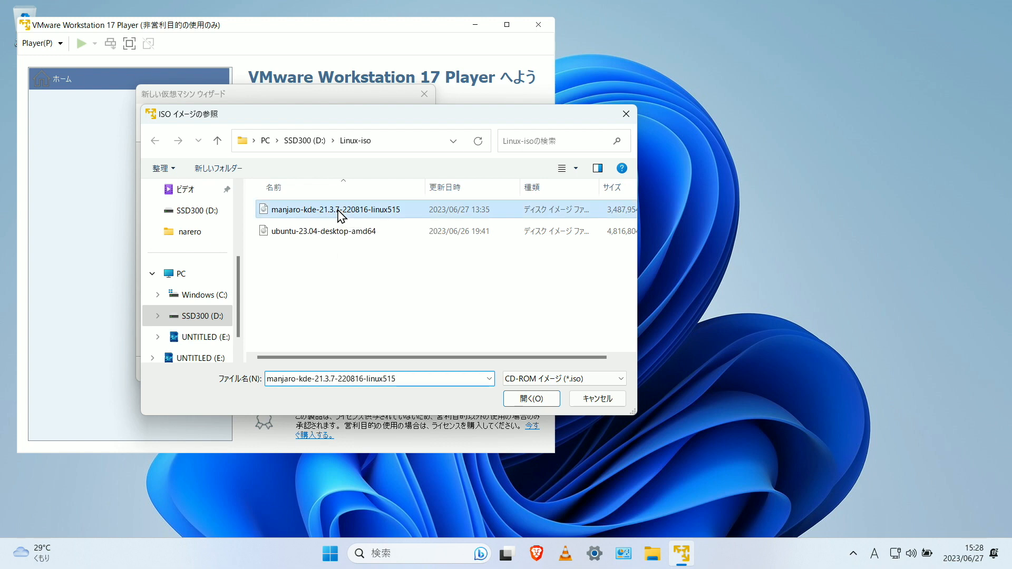
click(546, 403)
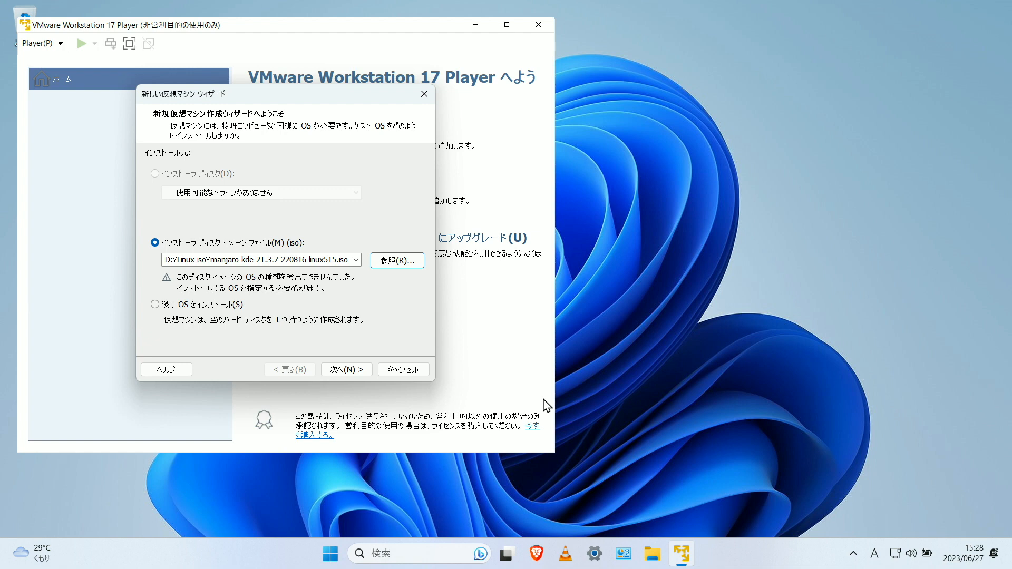
- Set the guest OS to Linux, version その他の Linux 5.x カーネル 64 ビット, and name the virtual machine Manjaro
click(349, 372)
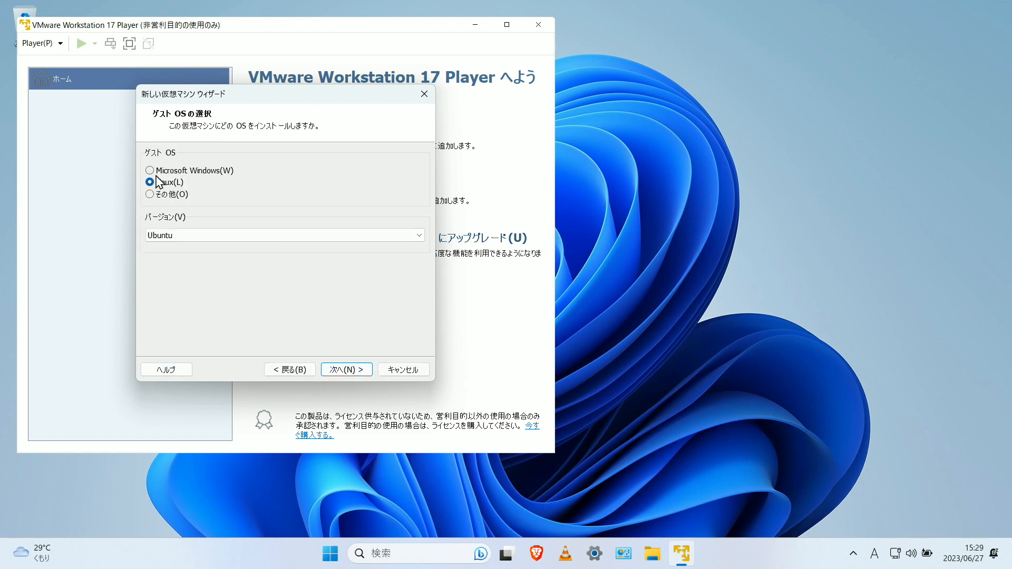
click(419, 236)
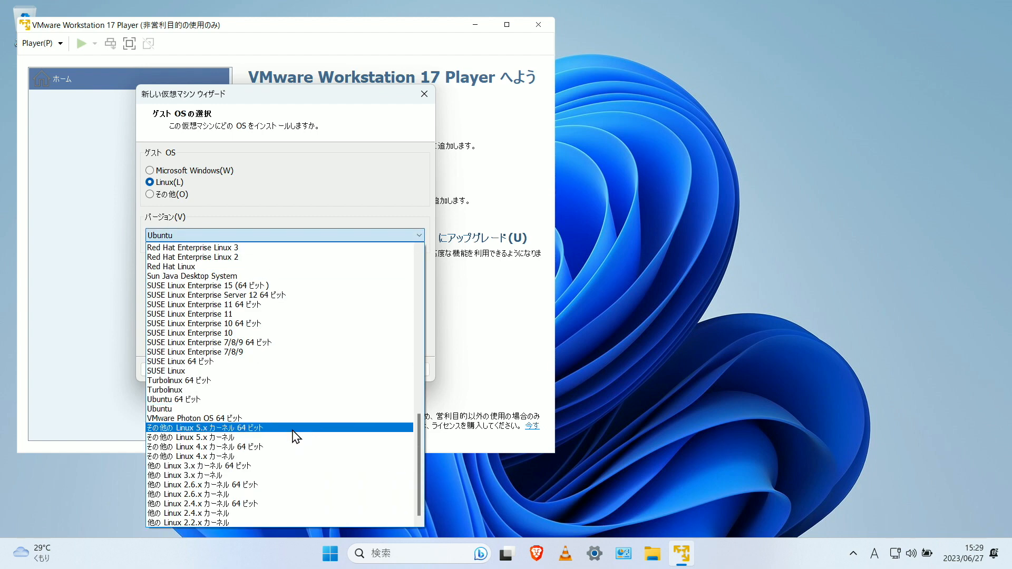
click(296, 428)
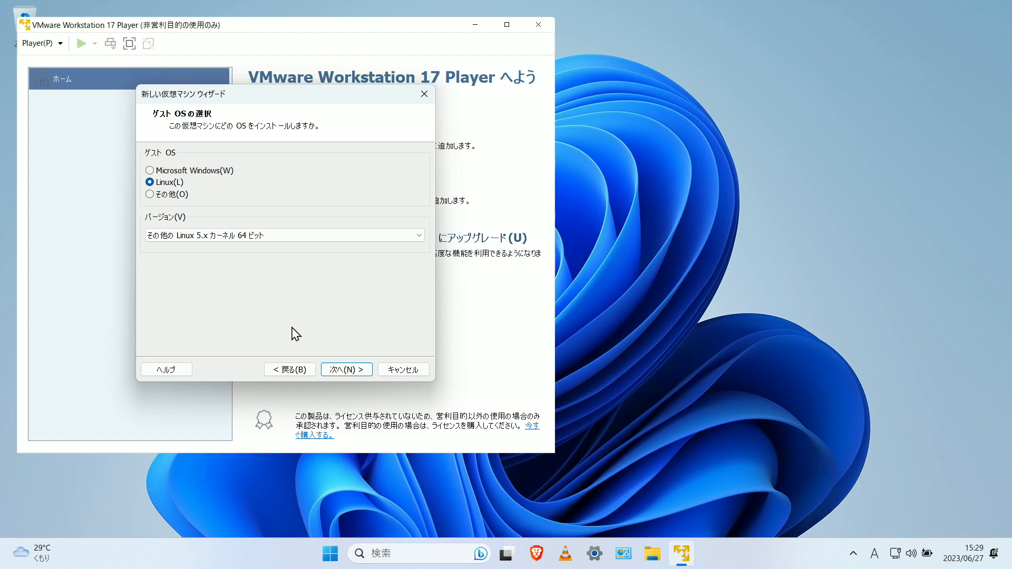
click(340, 369)
drag(274, 172, 2, 145)
text(Manjaro)
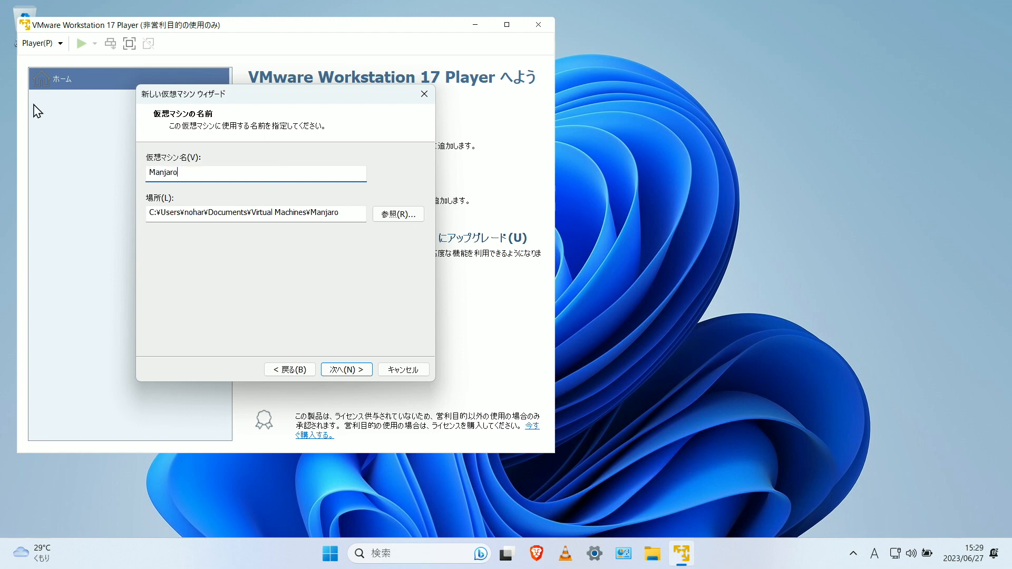
- Create a folder named Virtual Machines on the SSD300 (D:) drive and choose it as the virtual machine's location
click(391, 216)
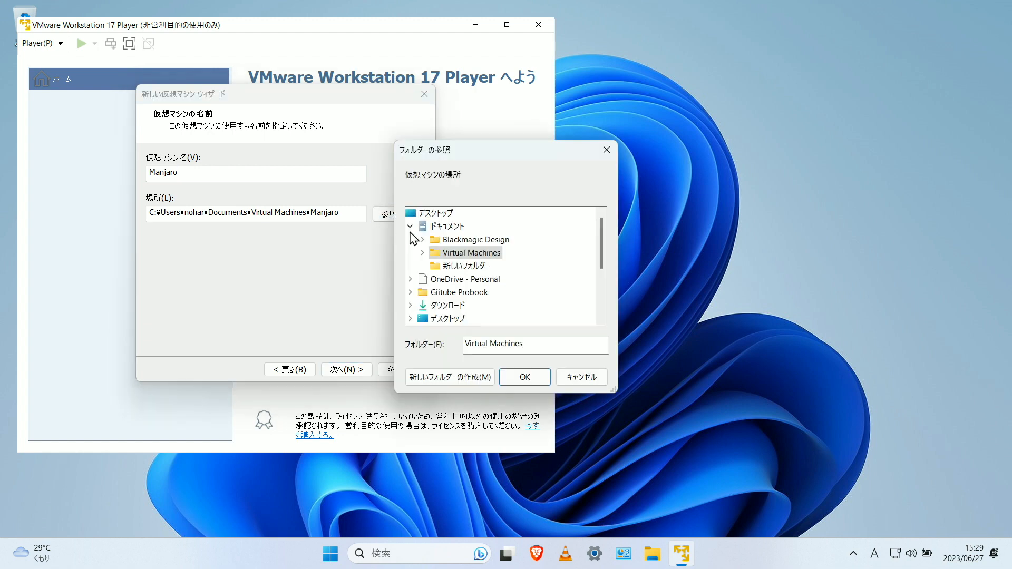
drag(524, 343, 457, 348)
right_click(491, 342)
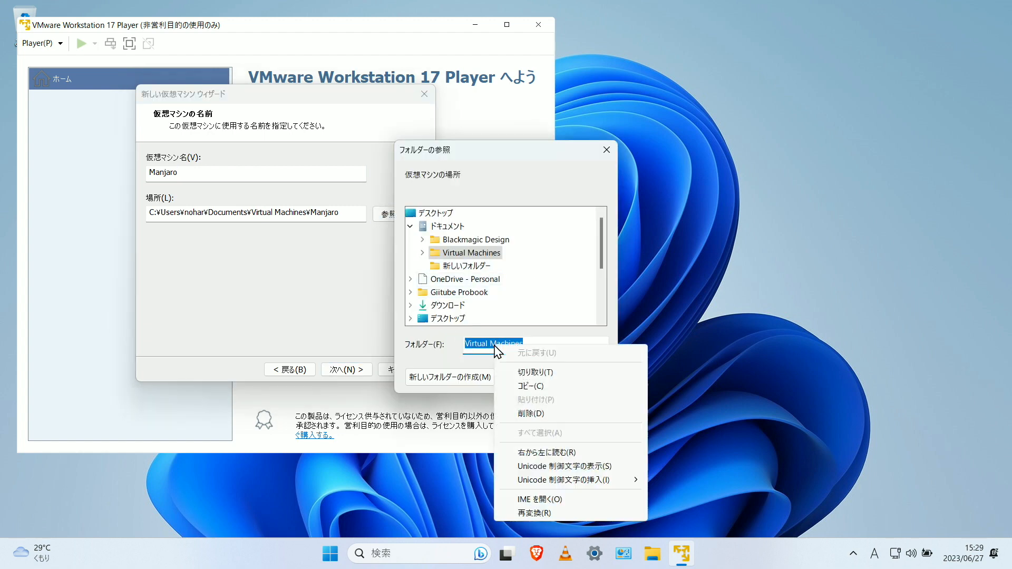
click(535, 389)
scroll(456, 316, down, 3)
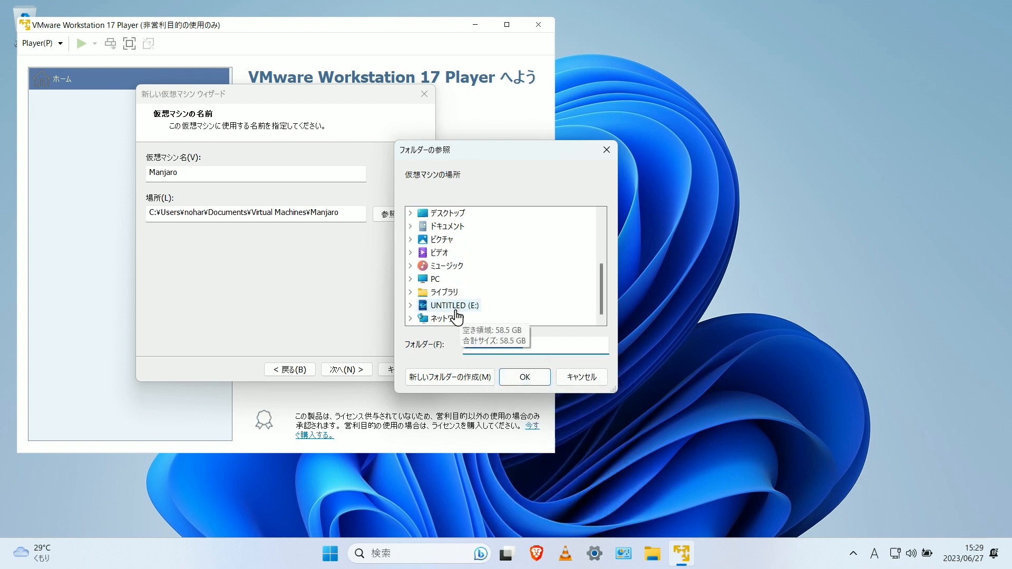
click(410, 279)
click(457, 305)
scroll(464, 279, down, 2)
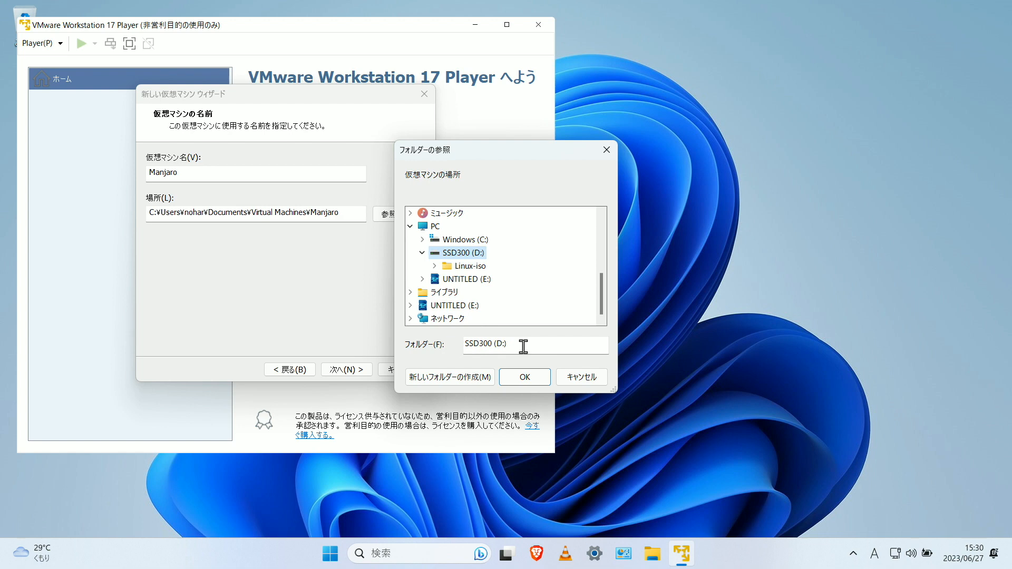
key(alt+m)
key(ctrl+v)
key(Return)
click(525, 377)
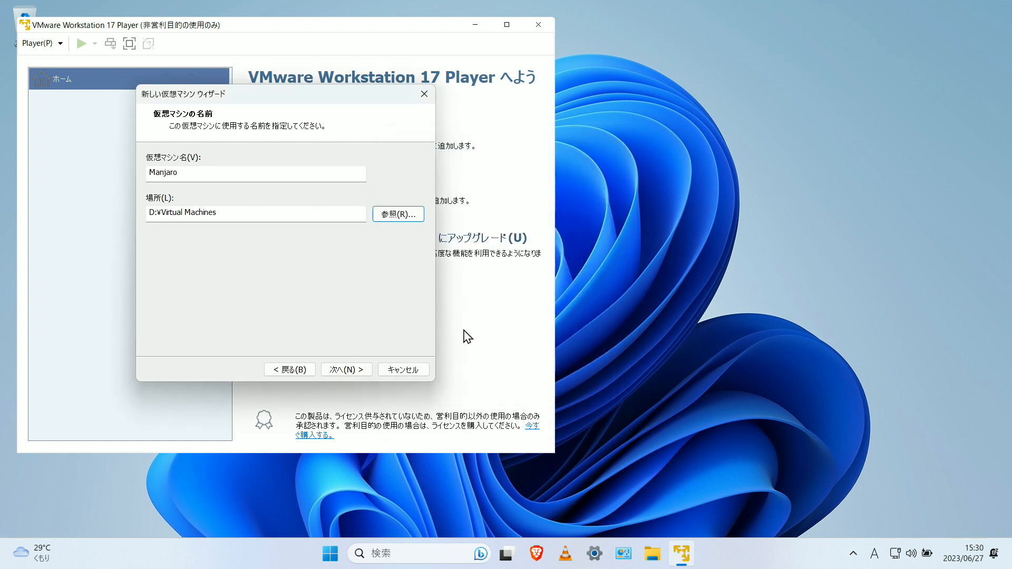
- Set the virtual machine's maximum disk size to 20 GB and keep the disk split into multiple files
click(351, 371)
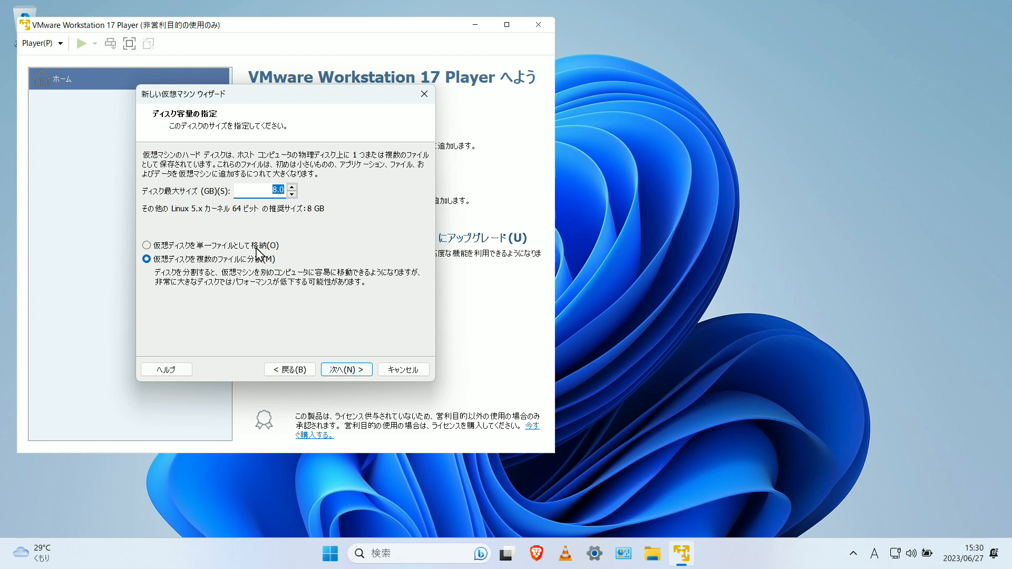
click(292, 187)
click(292, 187)
click(292, 187)
click(293, 187)
click(292, 193)
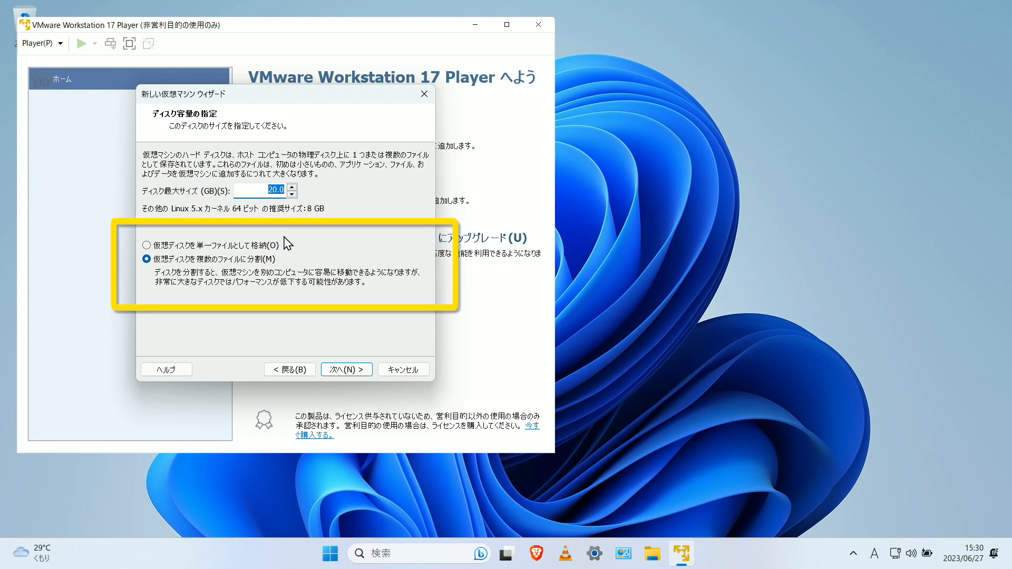
click(354, 374)
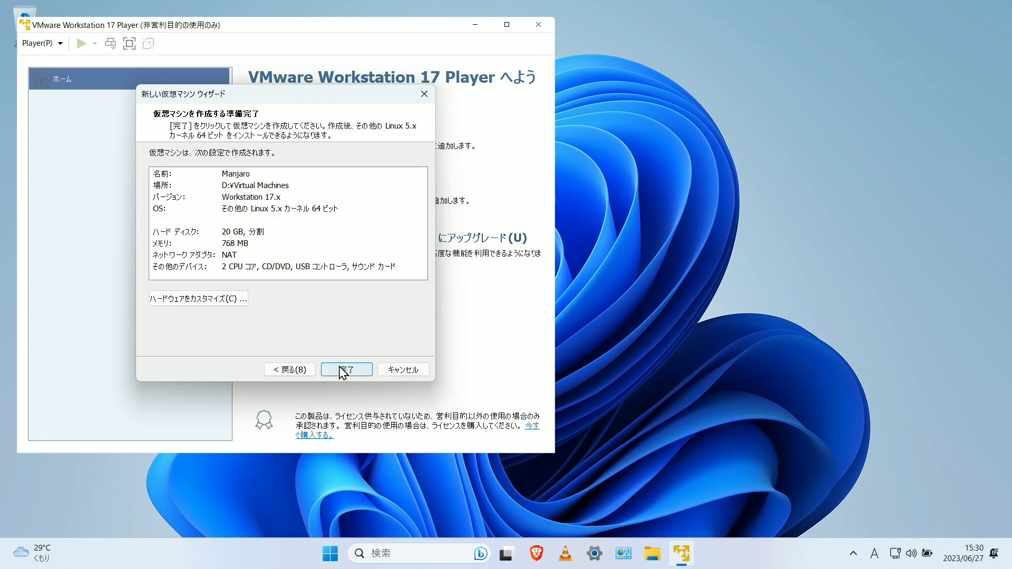
- Customize the hardware with 4 GB of memory and 3D graphics acceleration using the recommended 8 GB of graphics memory
click(232, 305)
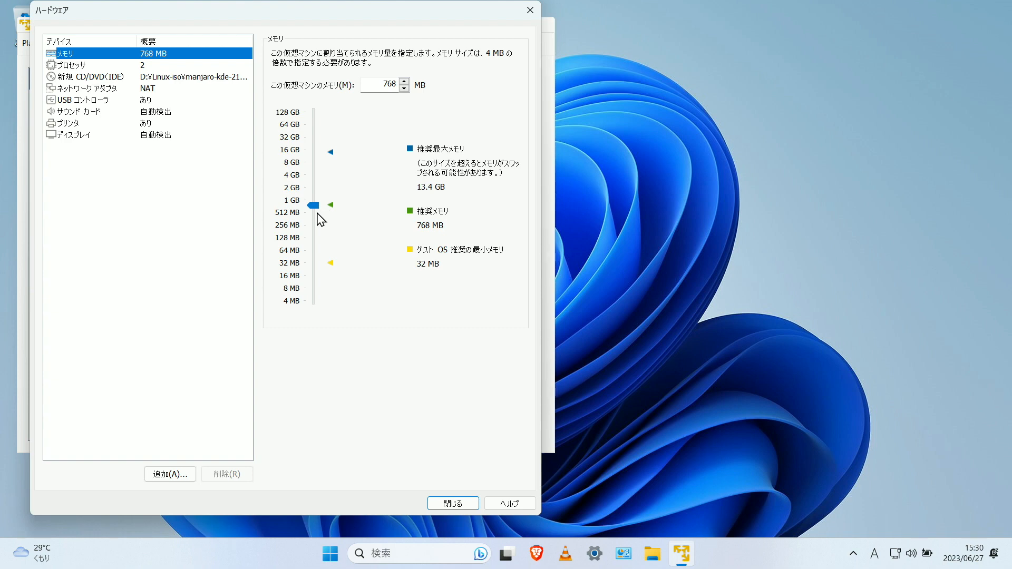
click(298, 178)
click(158, 136)
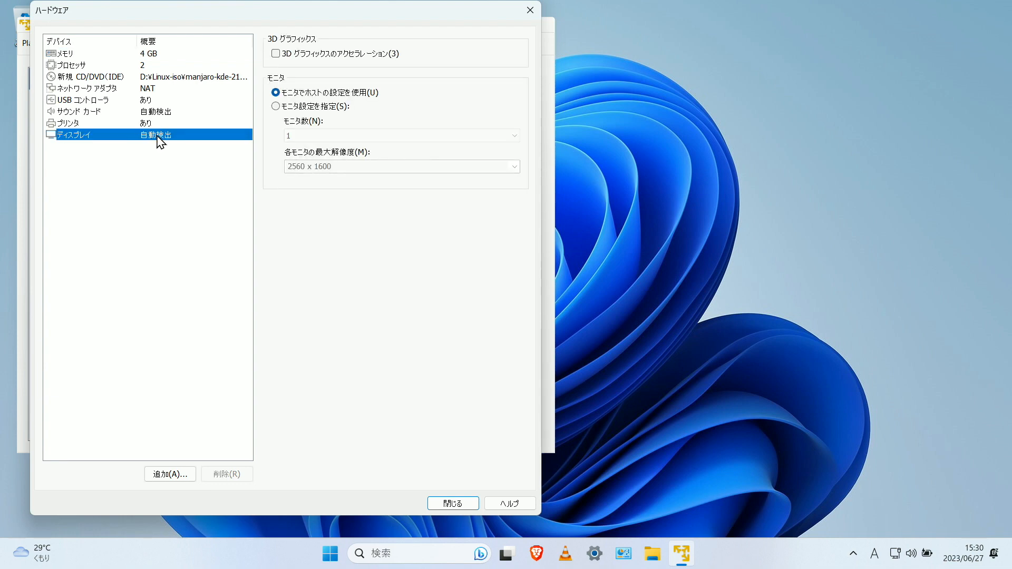
click(276, 55)
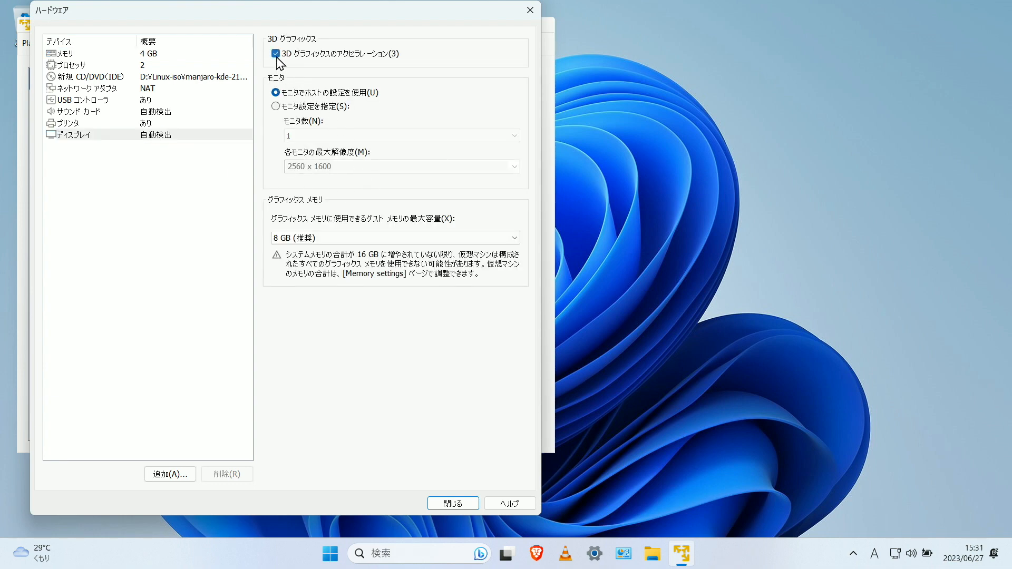
click(350, 242)
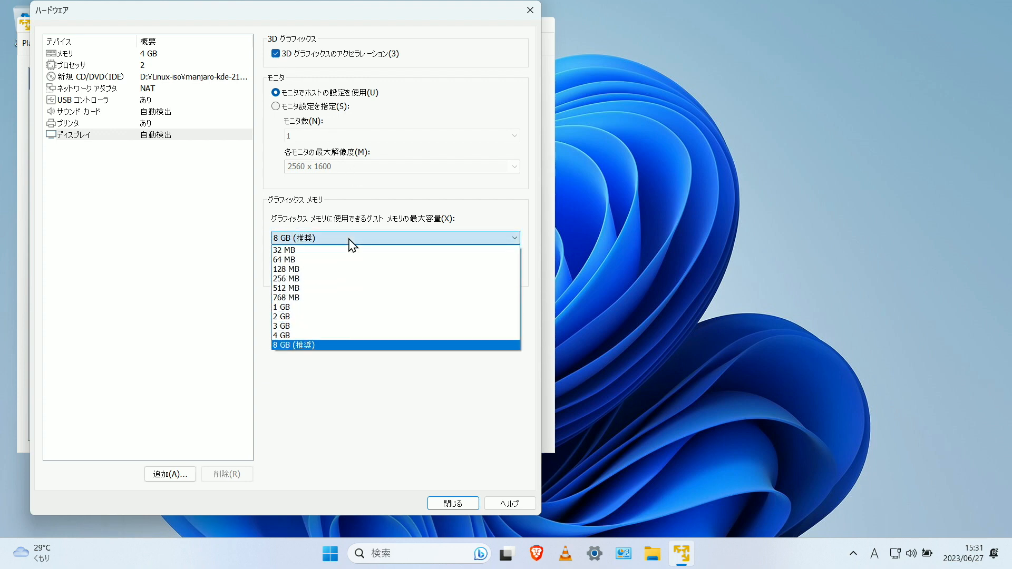
click(350, 345)
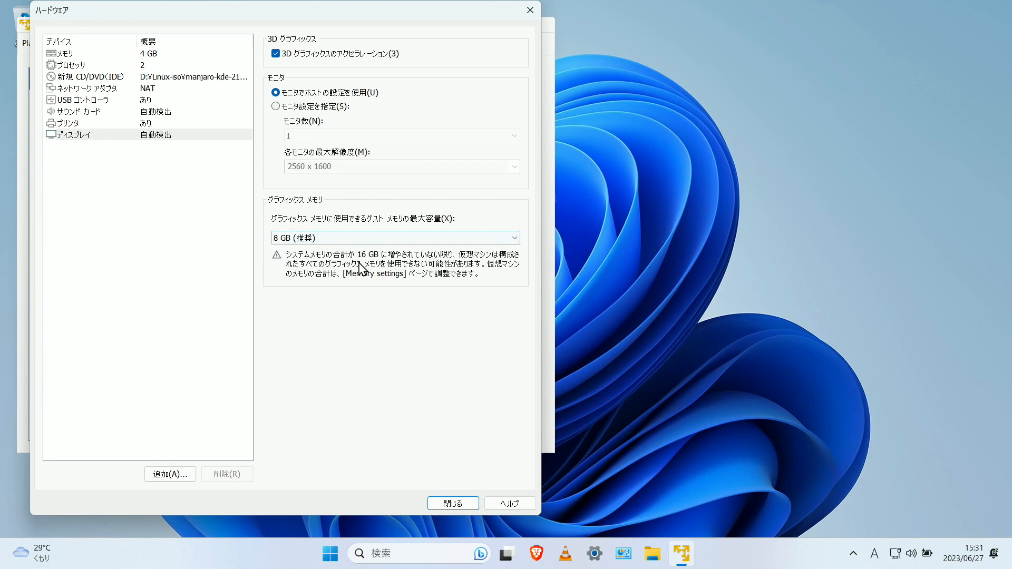
click(453, 504)
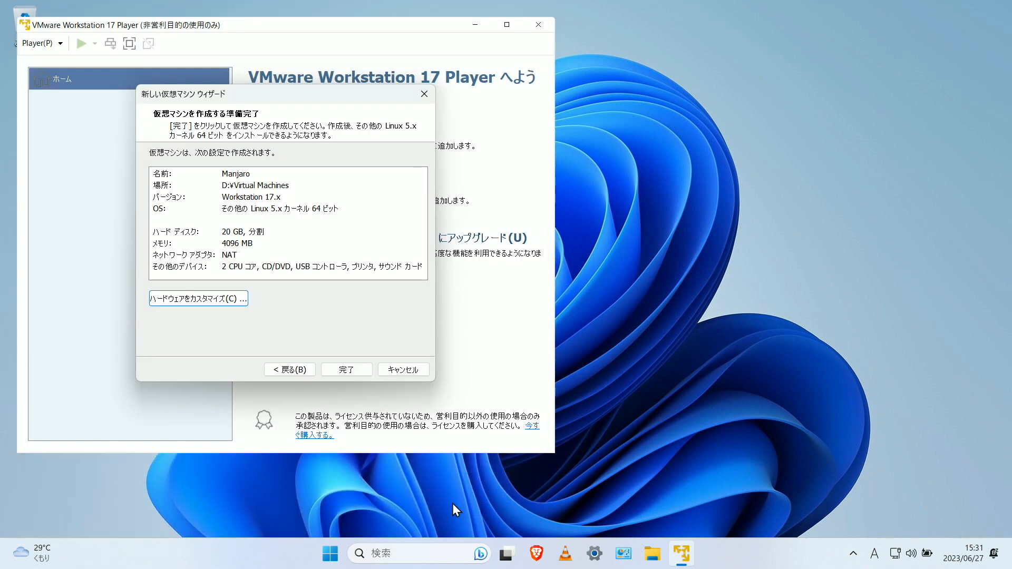
- Finish creating the Manjaro virtual machine and power it on
click(352, 371)
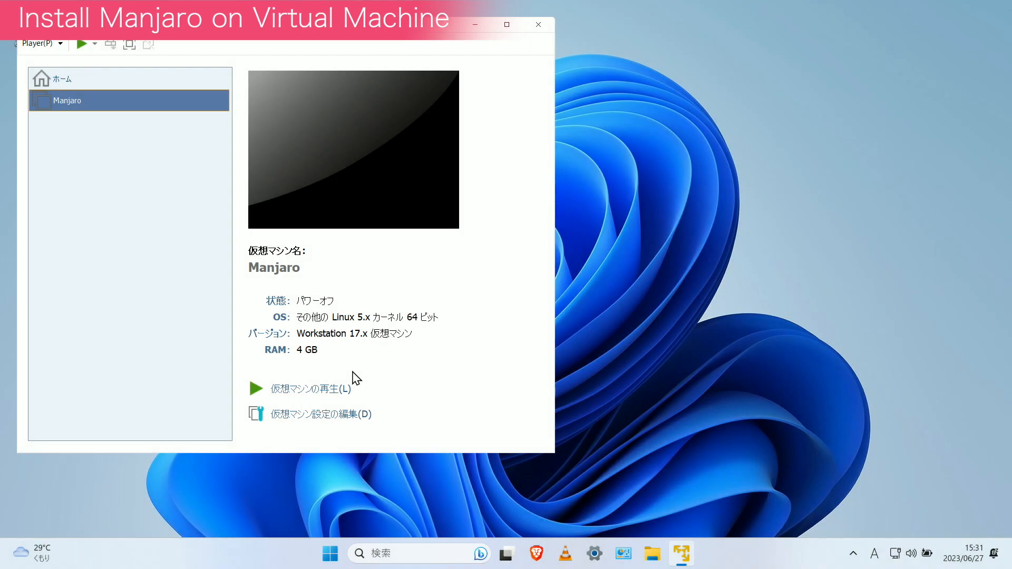
click(319, 390)
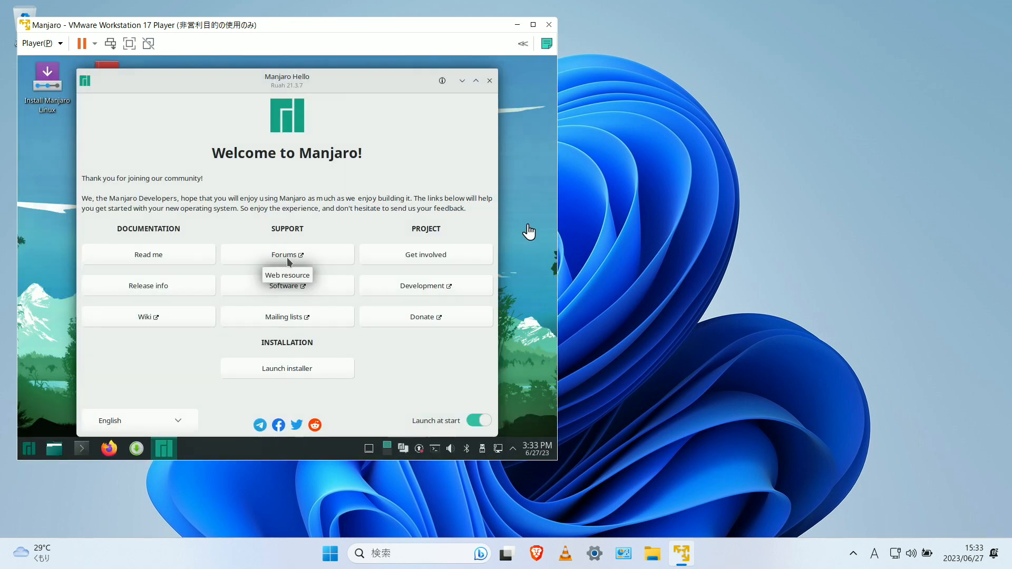
- Launch the Manjaro Linux installer and accept Japanese as language, the Asia/Tokyo time zone and the default Japanese keyboard layout
click(55, 86)
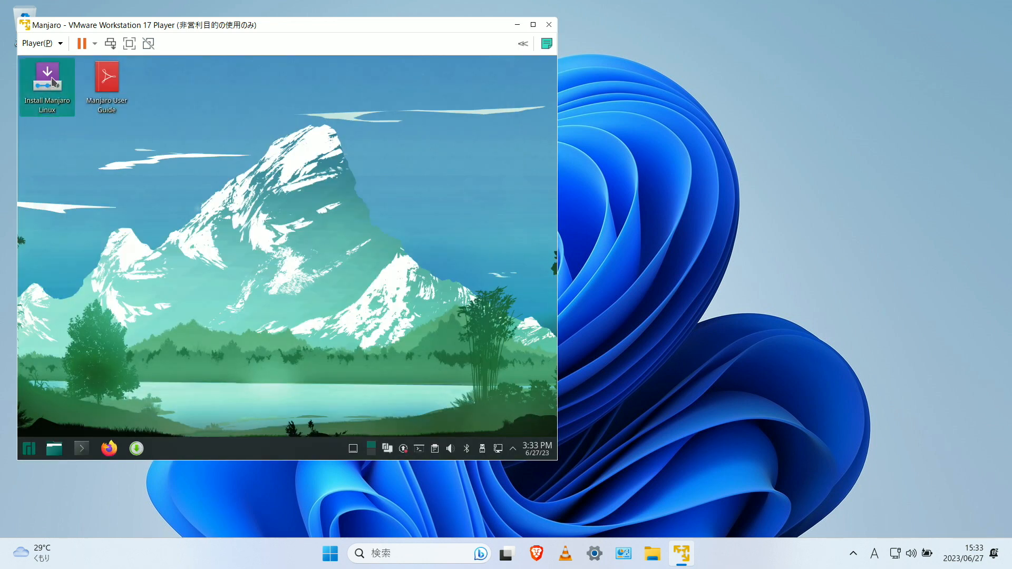
double_click(53, 80)
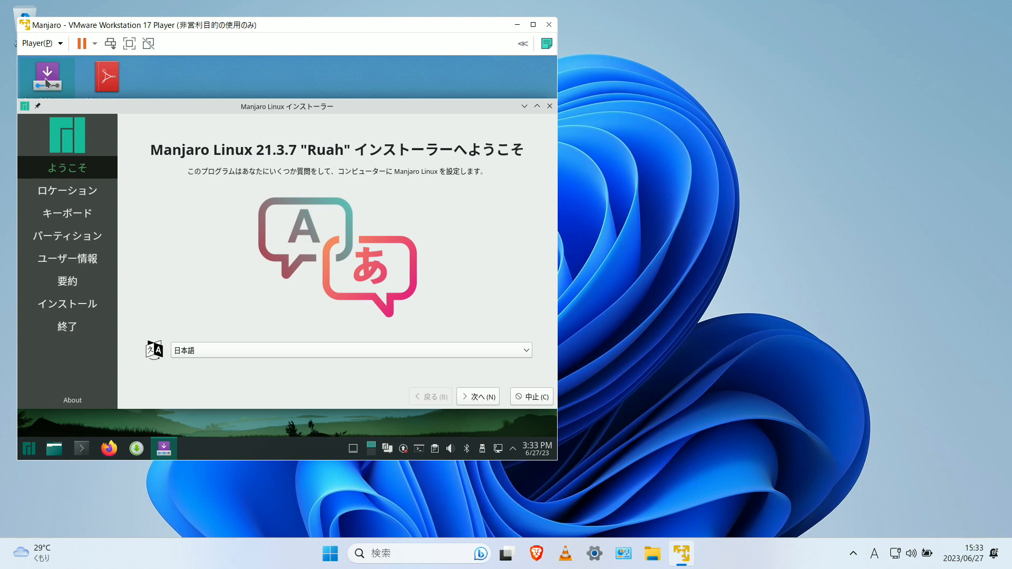
click(477, 401)
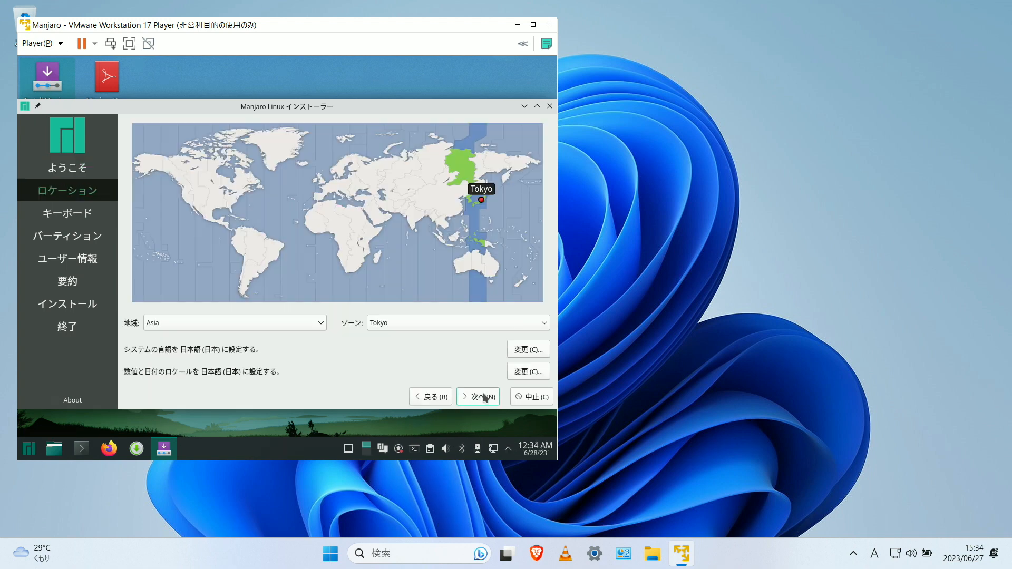
click(485, 398)
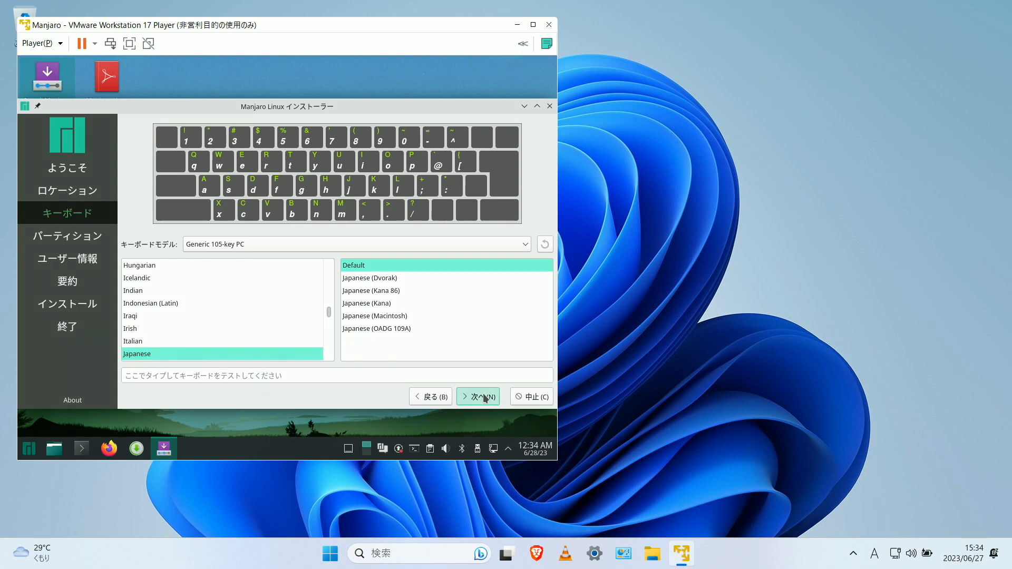
click(485, 398)
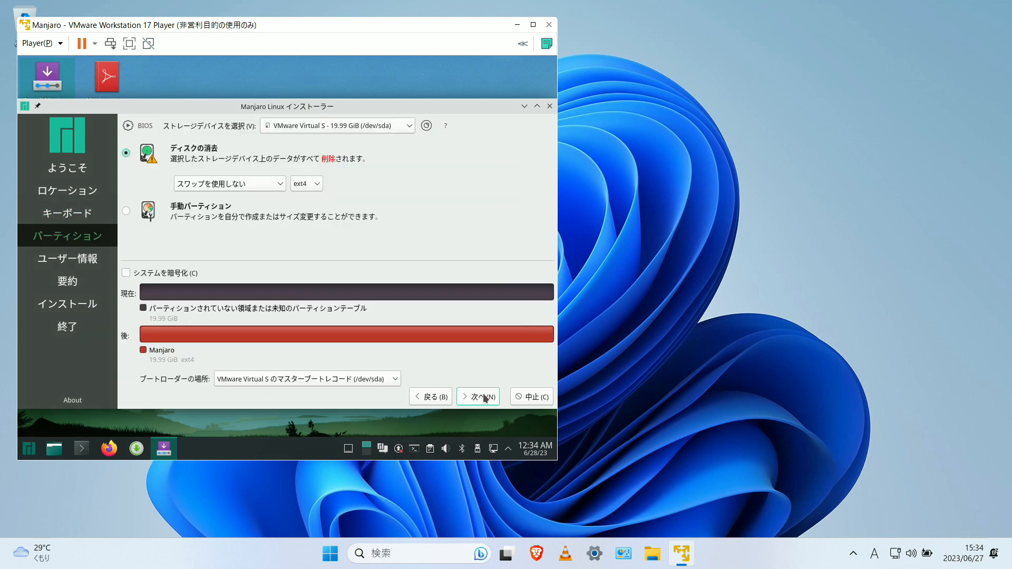
- Accept erasing /dev/sda with ext4 and no swap, keeping the boot loader in the VMware Virtual S master boot record
click(363, 131)
click(363, 131)
click(293, 380)
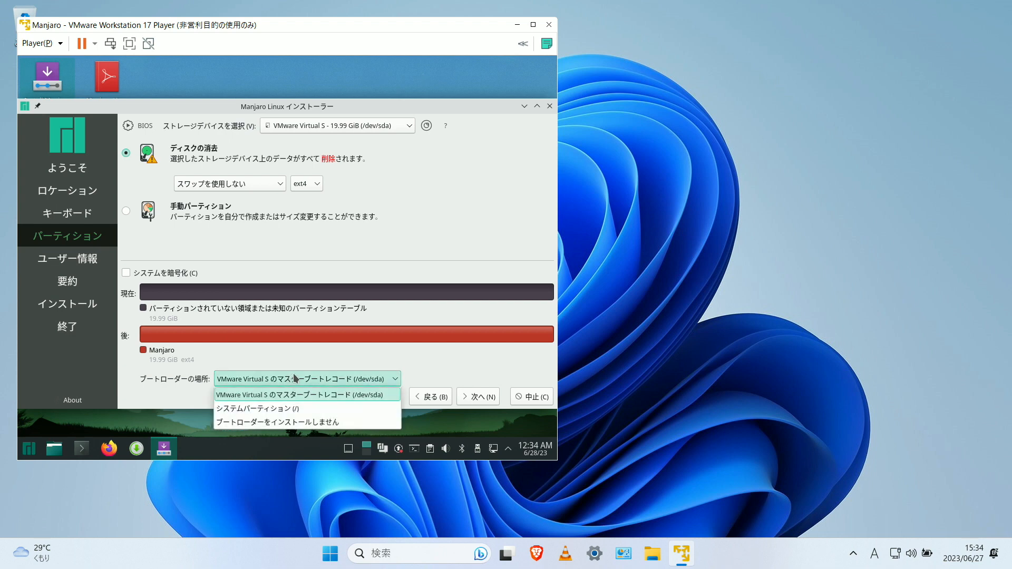
click(351, 381)
click(488, 402)
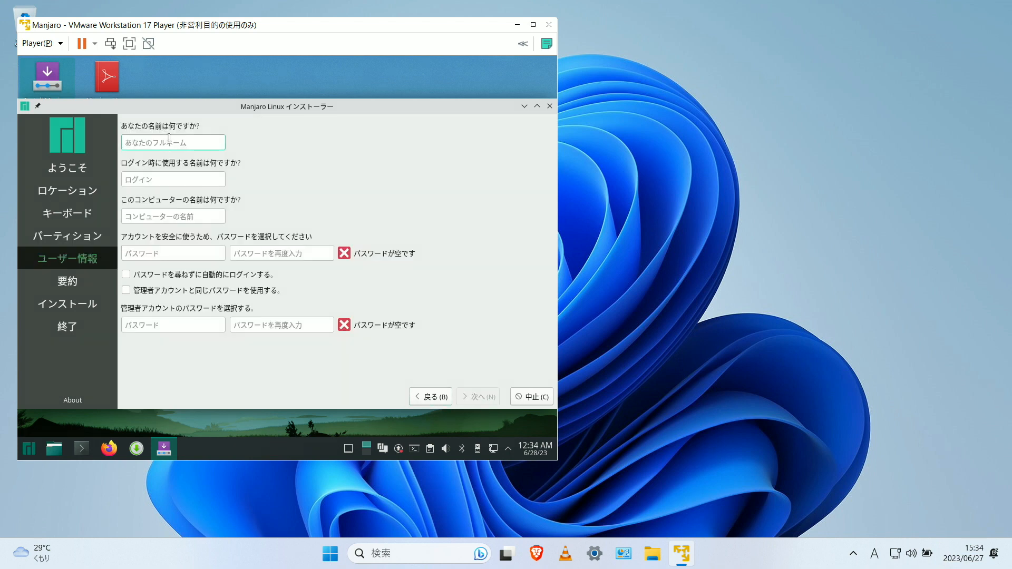
- Enter the account's full name and set the computer name to giitube-vmwarevir
text(giitube)
click(221, 217)
key(BackSpace)
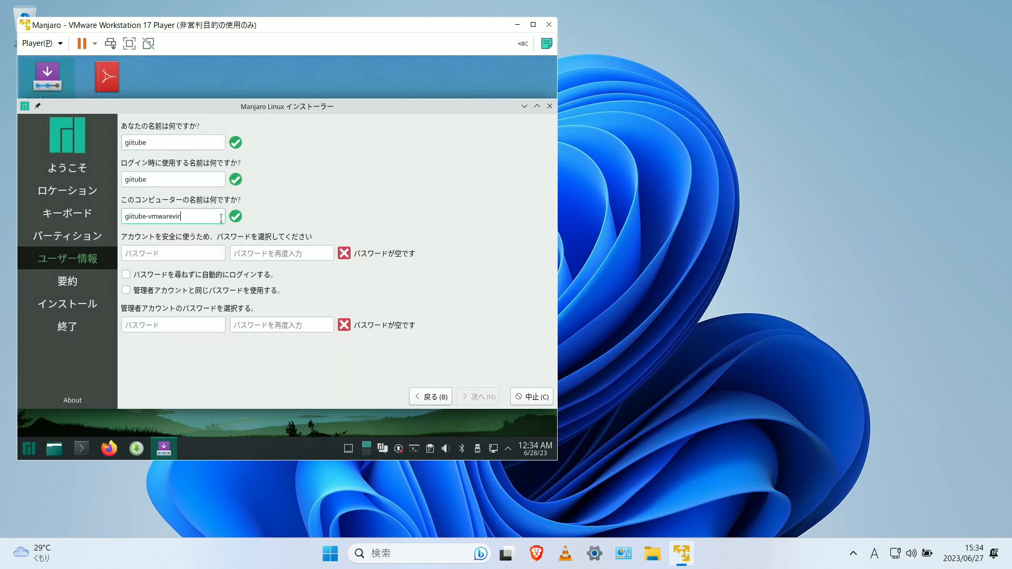
- Enter and repeat the account password, enabling automatic login and use of the same password for the administrator account
click(167, 256)
text(●●●●)
key(Tab)
text(●●●●)
click(167, 277)
click(170, 291)
click(478, 402)
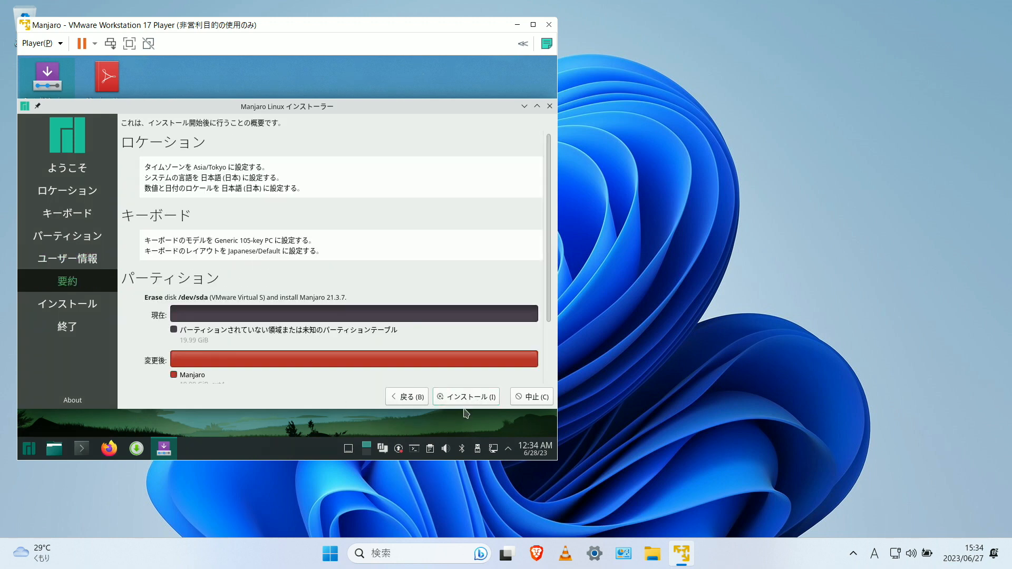
- Install Manjaro on the virtual disk and restart into the new system once the installation is done
click(469, 399)
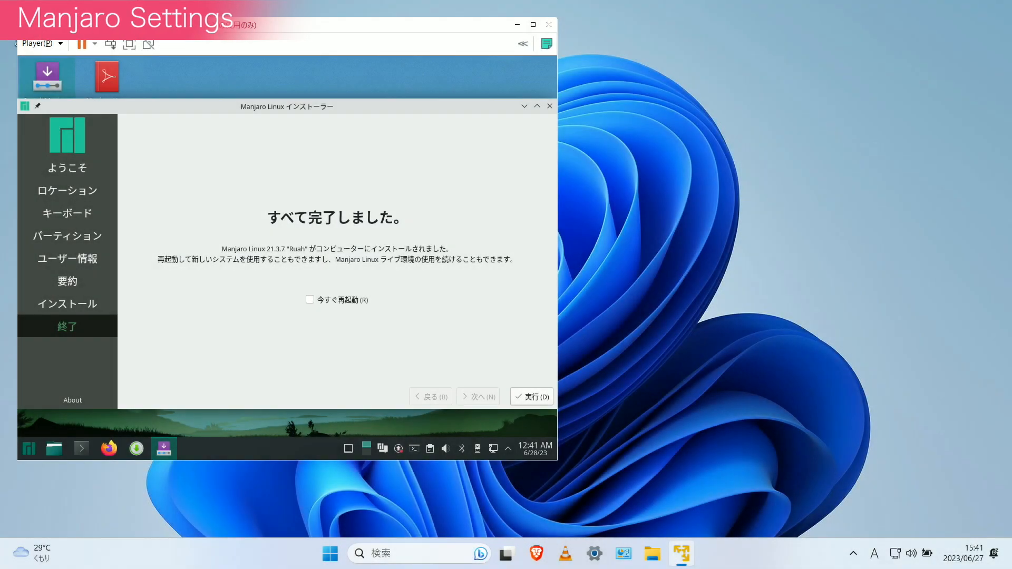
click(309, 299)
click(531, 397)
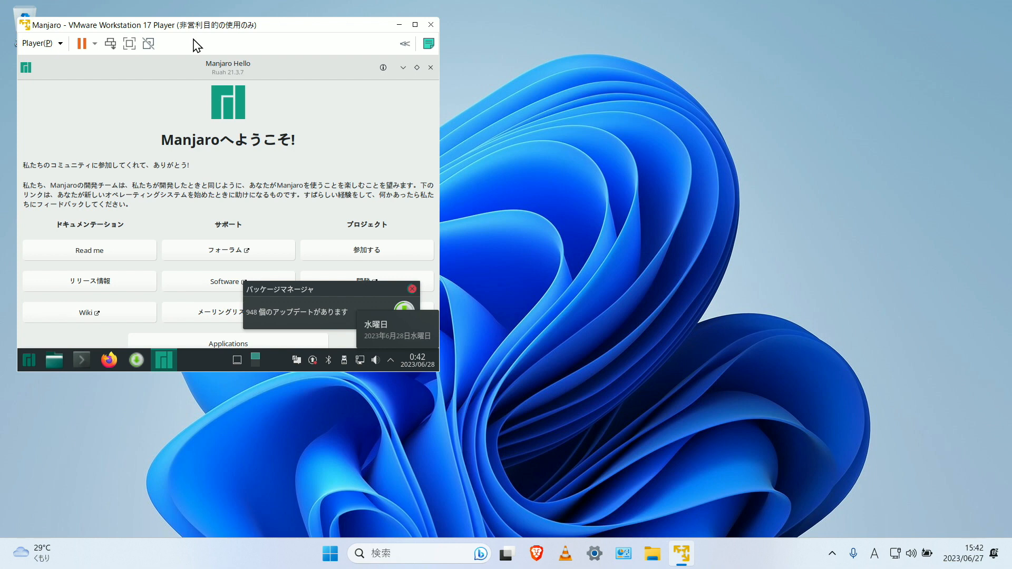
- Set Manjaro's display resolution to 1920x1080 (16:9) in the KDE system settings and apply it
click(29, 361)
click(248, 134)
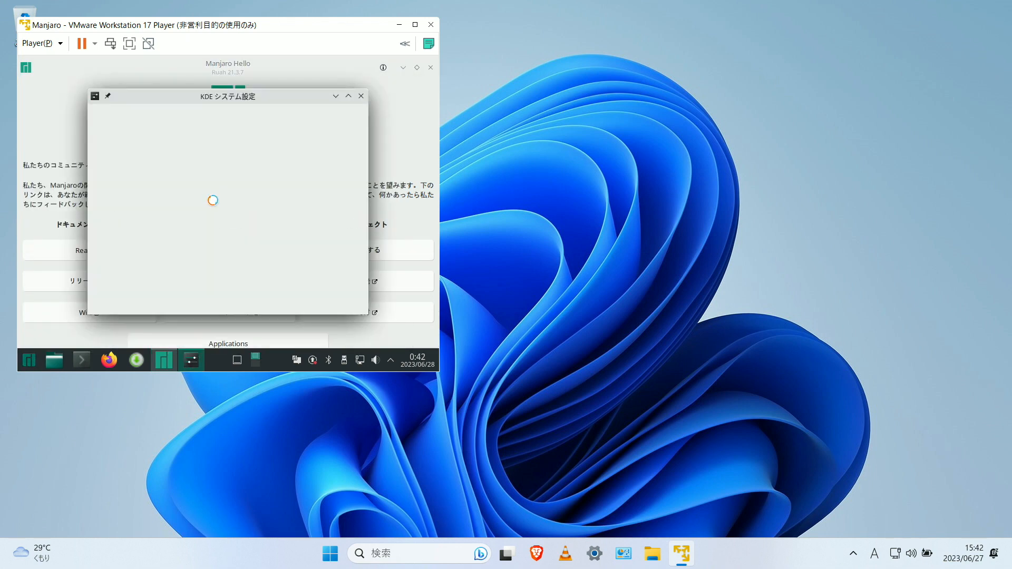
scroll(125, 283, down, 10)
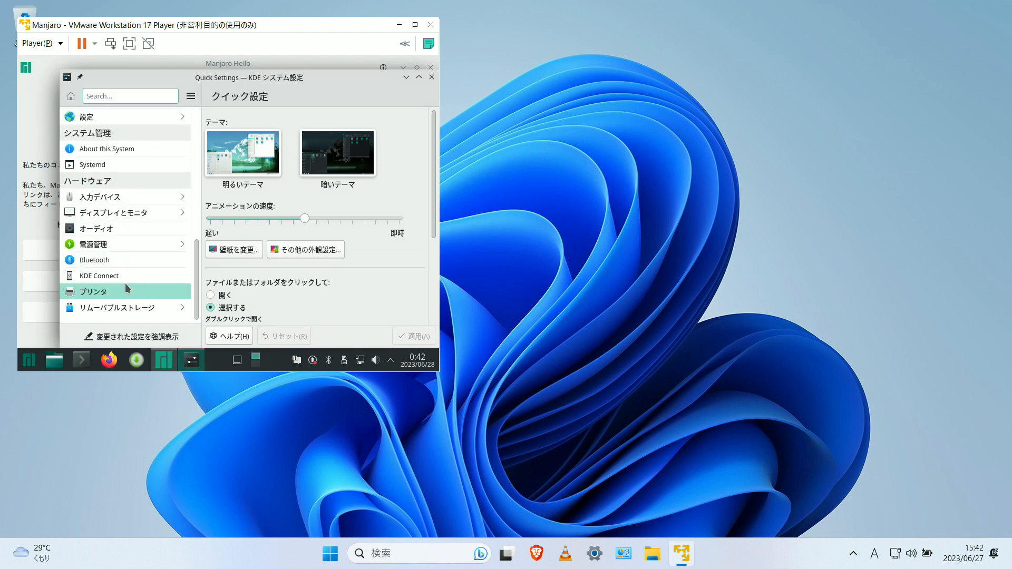
click(154, 214)
click(260, 276)
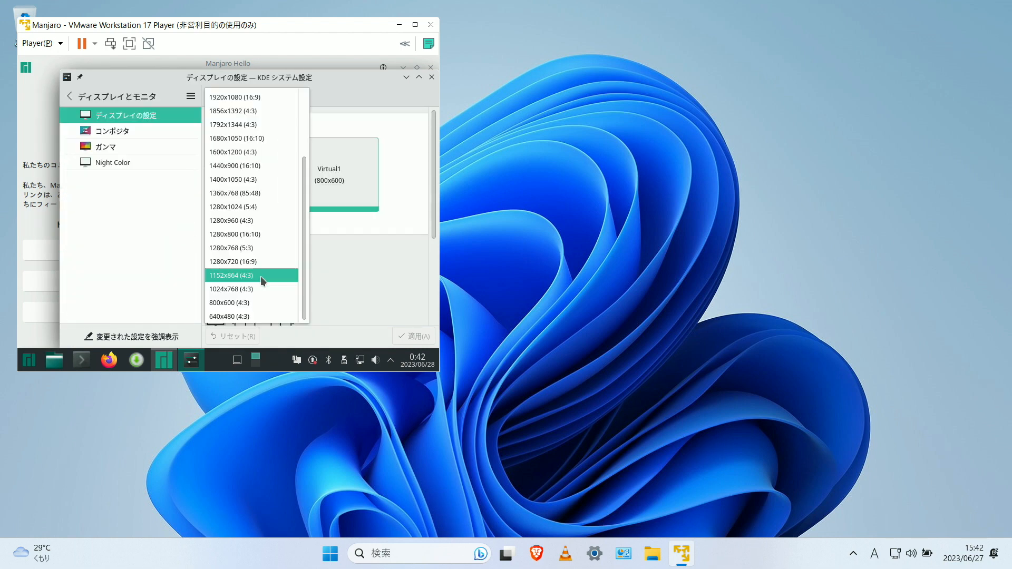
scroll(254, 273, up, 3)
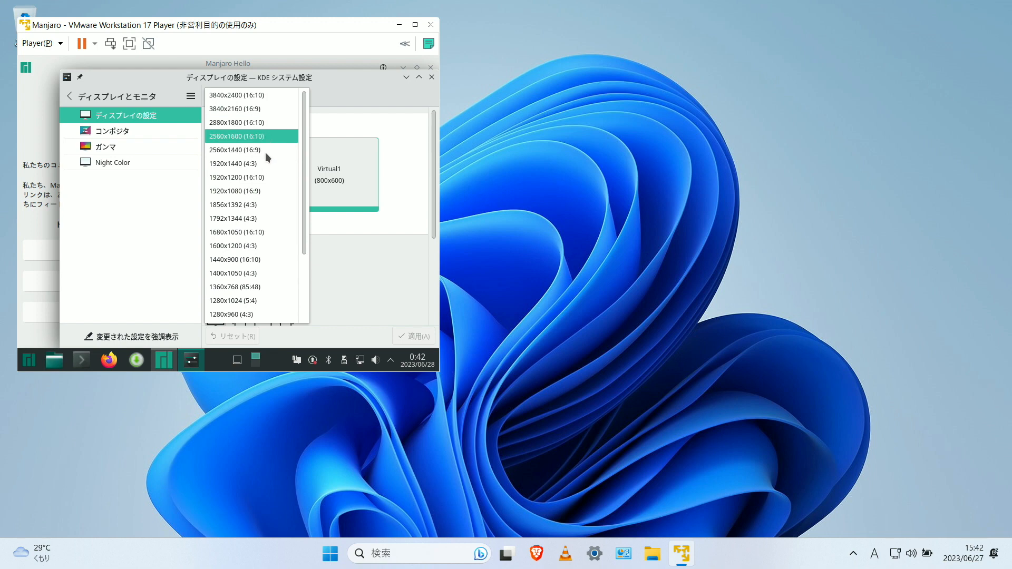
click(255, 190)
click(411, 336)
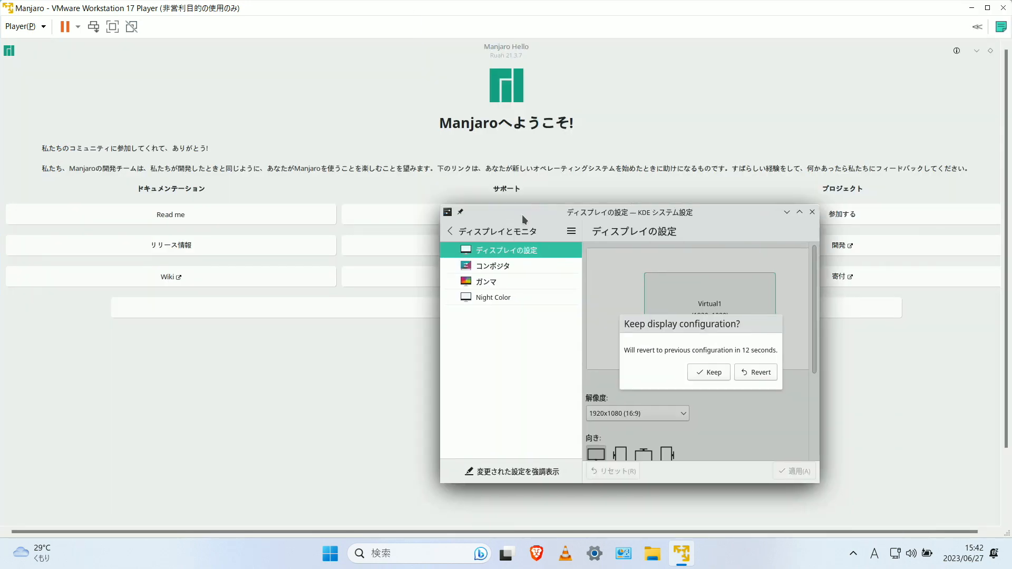
- Enlarge the virtual machine to fill the screen and close the Manjaro Hello welcome window
click(987, 9)
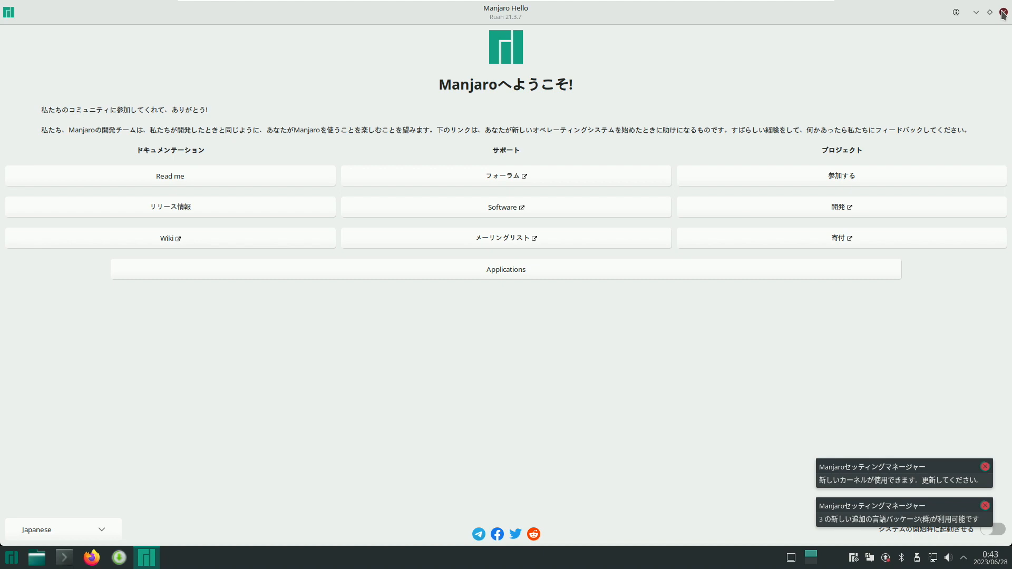
click(1003, 12)
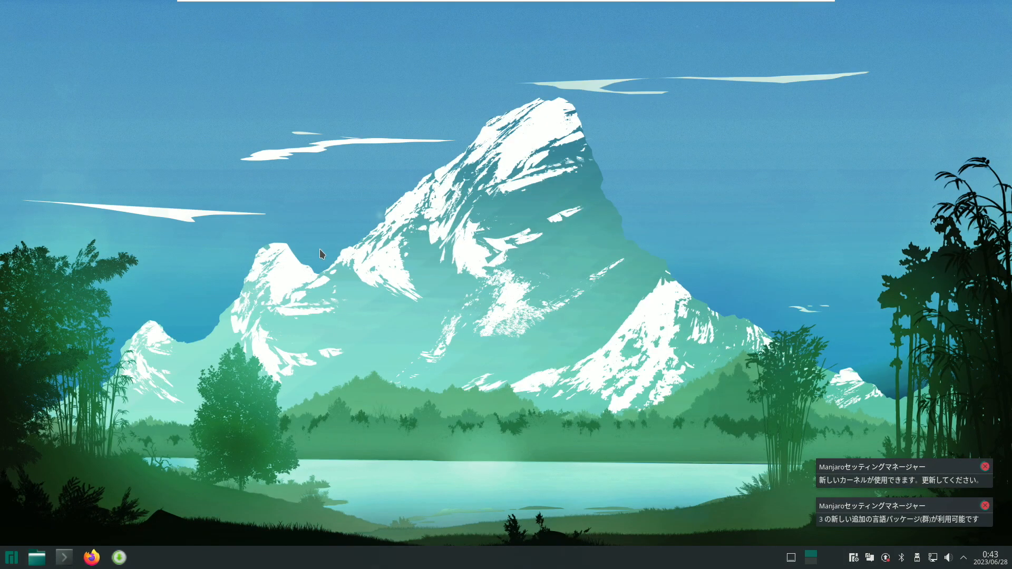
- Toggle the pinning of VMware's full-screen toolbar and show the virtual machine in full screen
mouse_move(369, 8)
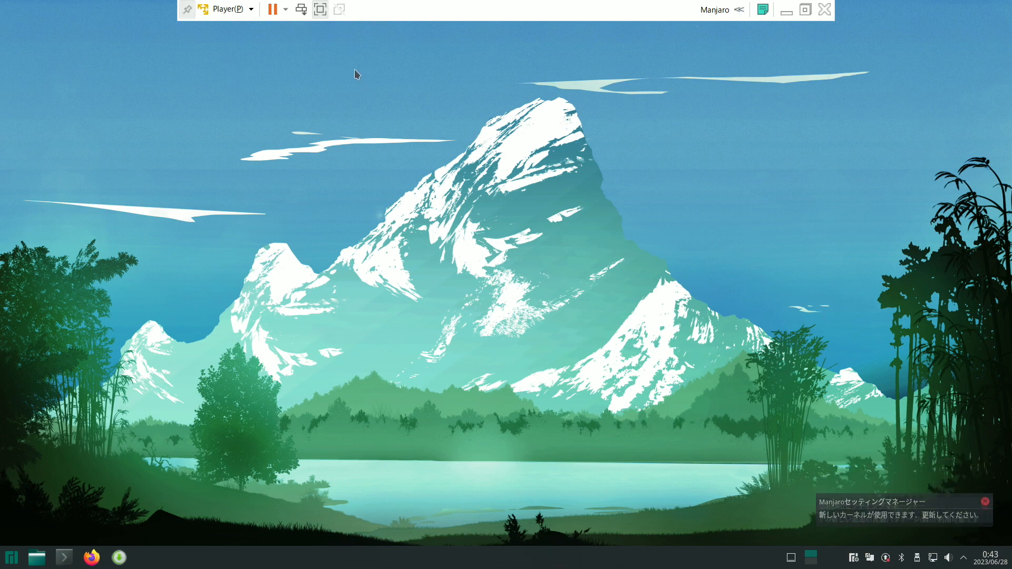
click(185, 12)
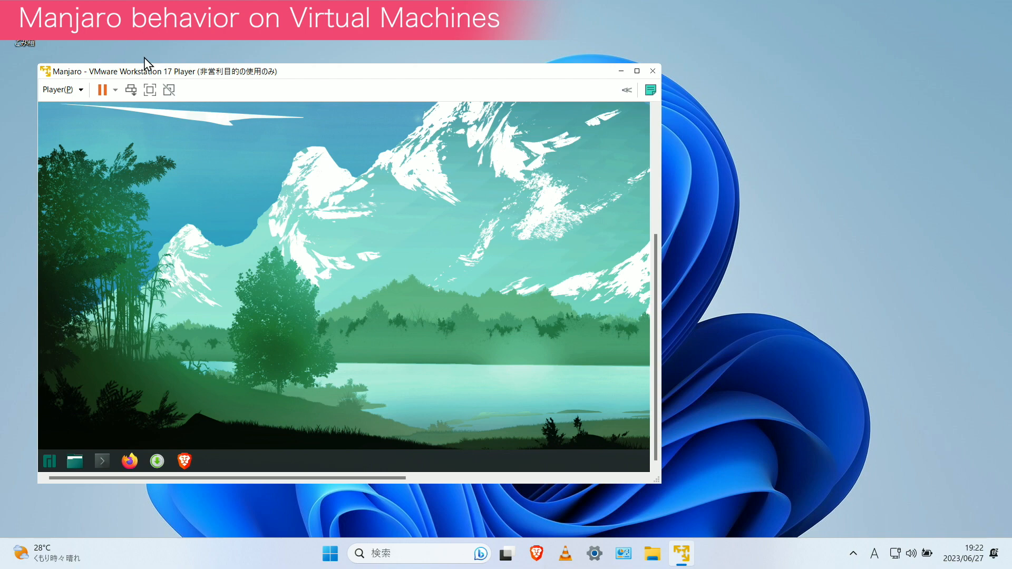
click(148, 90)
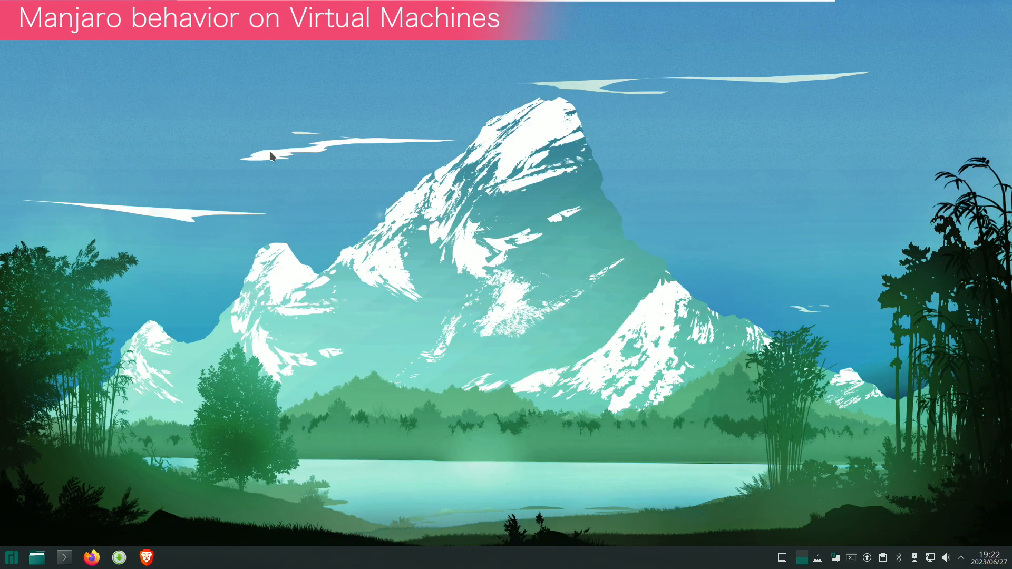
- Open the Kate text editor, create a new file and write "nihongo" on its first line
click(12, 557)
mouse_move(47, 461)
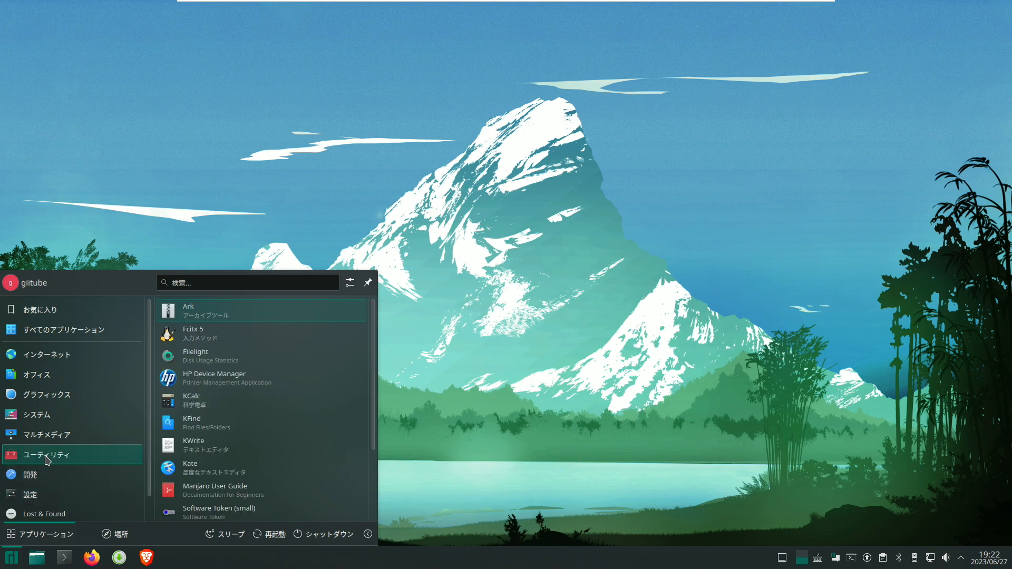
click(191, 467)
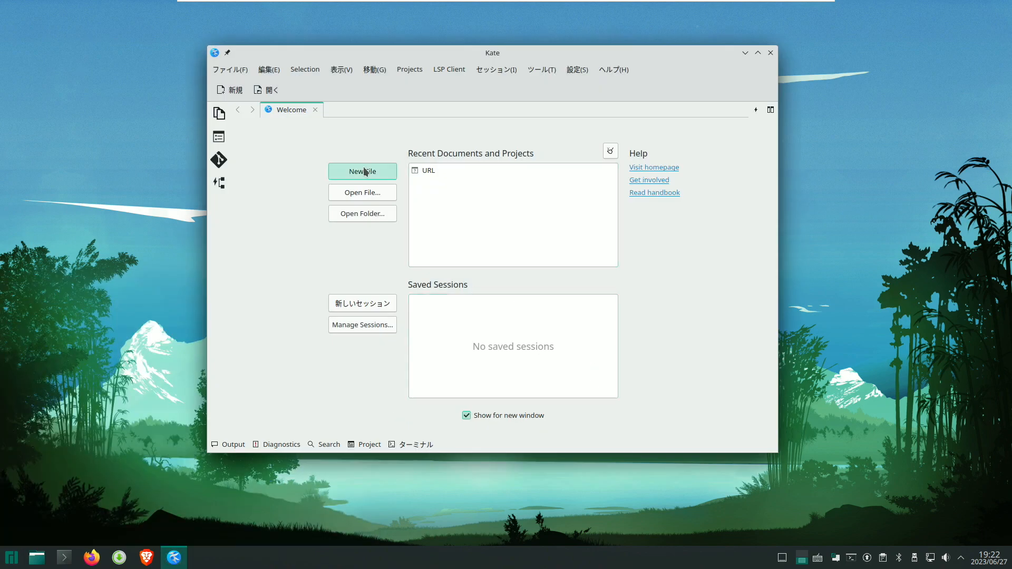
scroll(489, 281, up, 7)
text(nihongo)
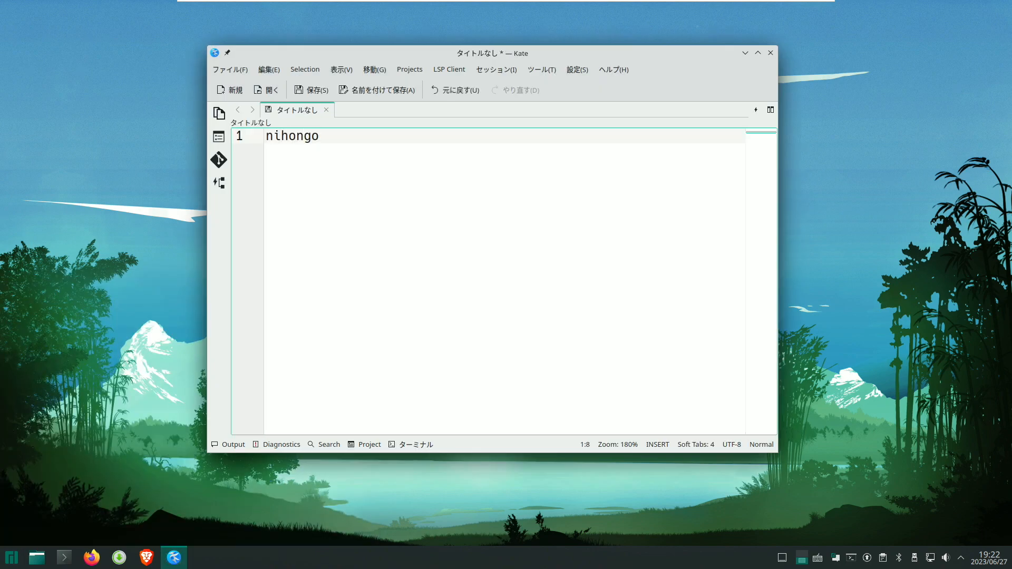
- Use Japanese input to write 日本語 on the second line and 仮想マシン下でも日本語入力は問題なし on the third
key(Return)
text(nihongo)
key(space)
key(Return)
key(Return)
text(ka)
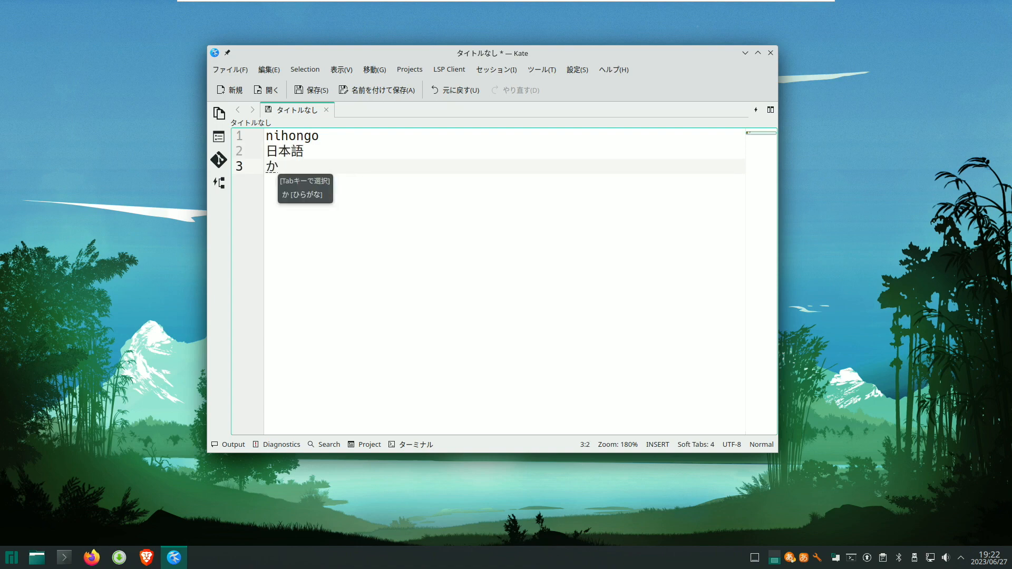
text(soumashinkademonihongo)
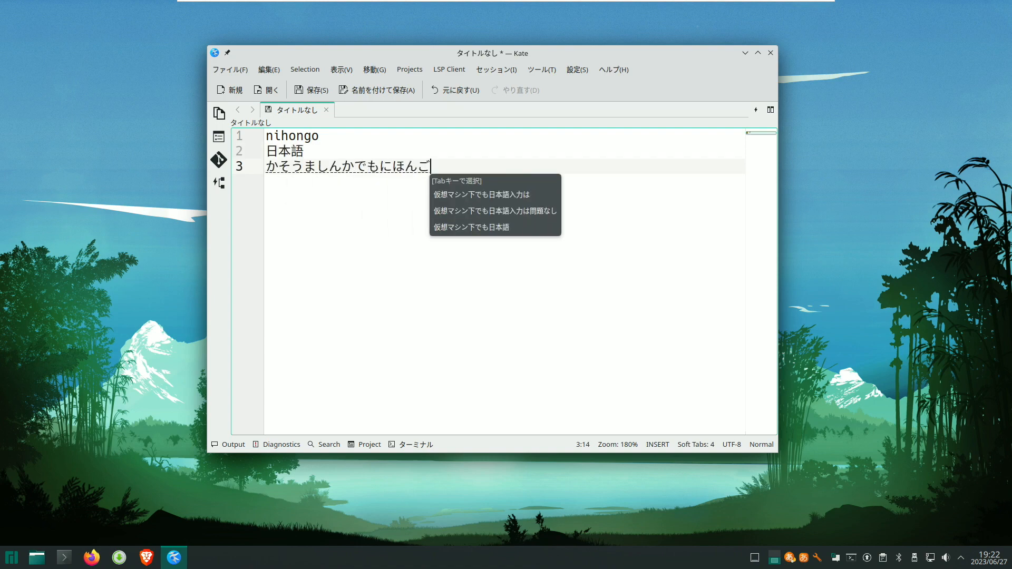
text(nyuuryokuhamondainashi)
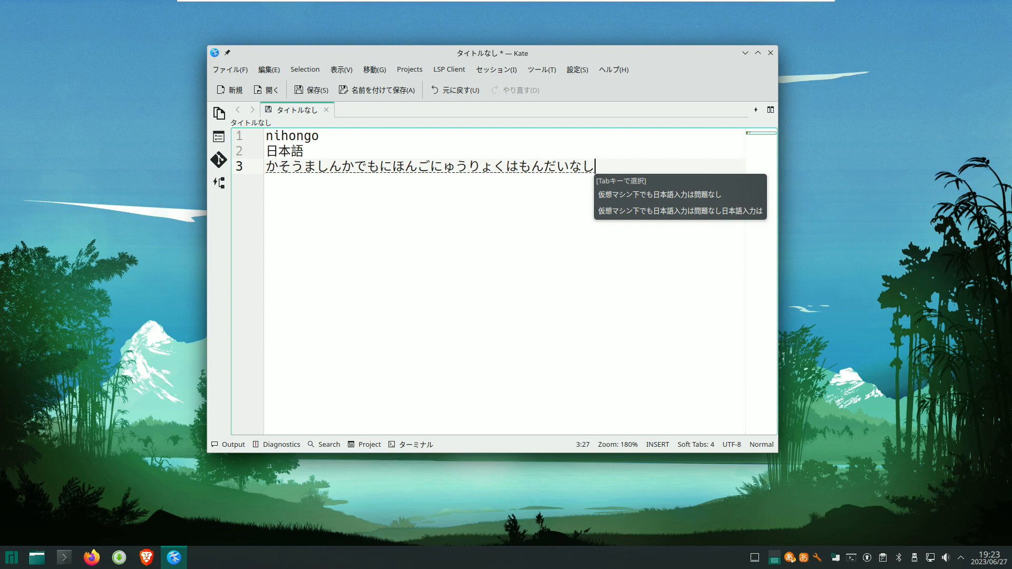
key(space)
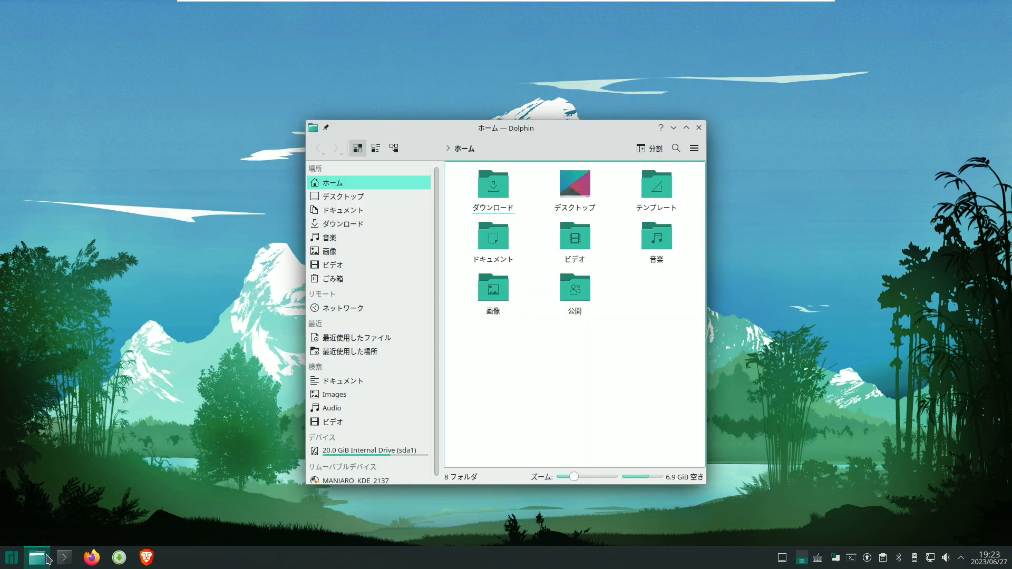
- Play the WRC 6 "The Real Deal" trailer from the ビデオ (Videos) folder in Dolphin
click(342, 269)
click(474, 191)
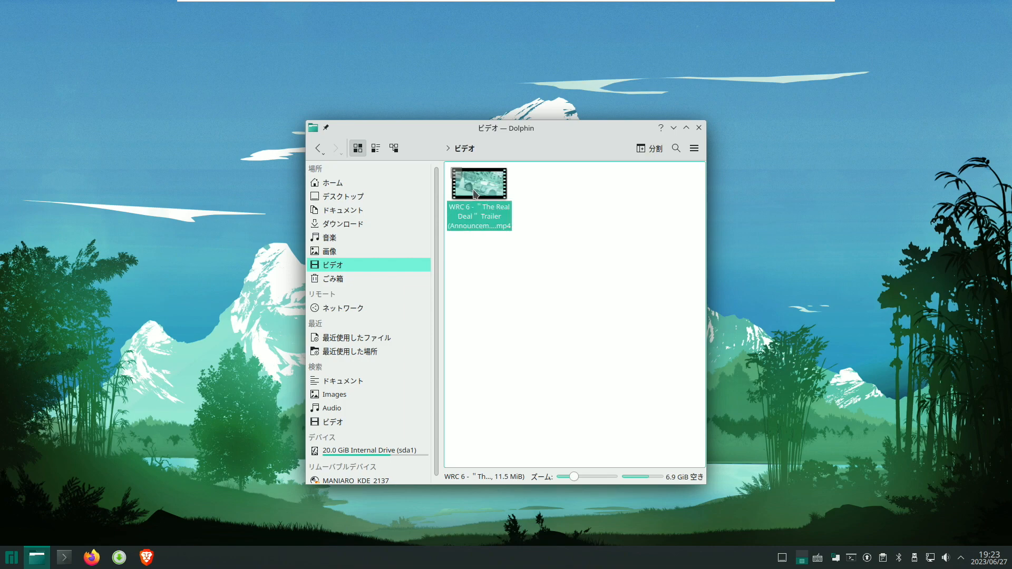
double_click(474, 193)
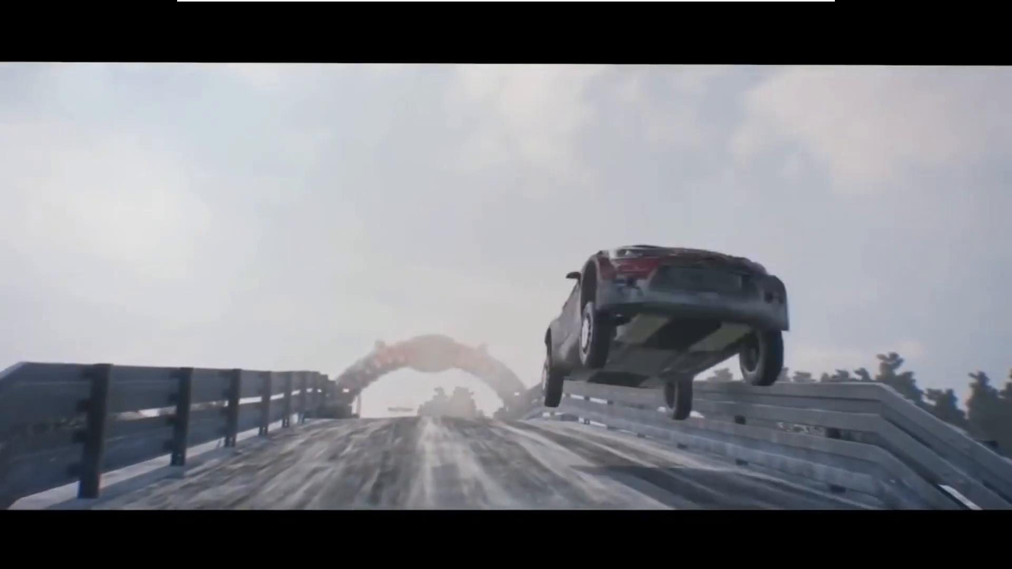